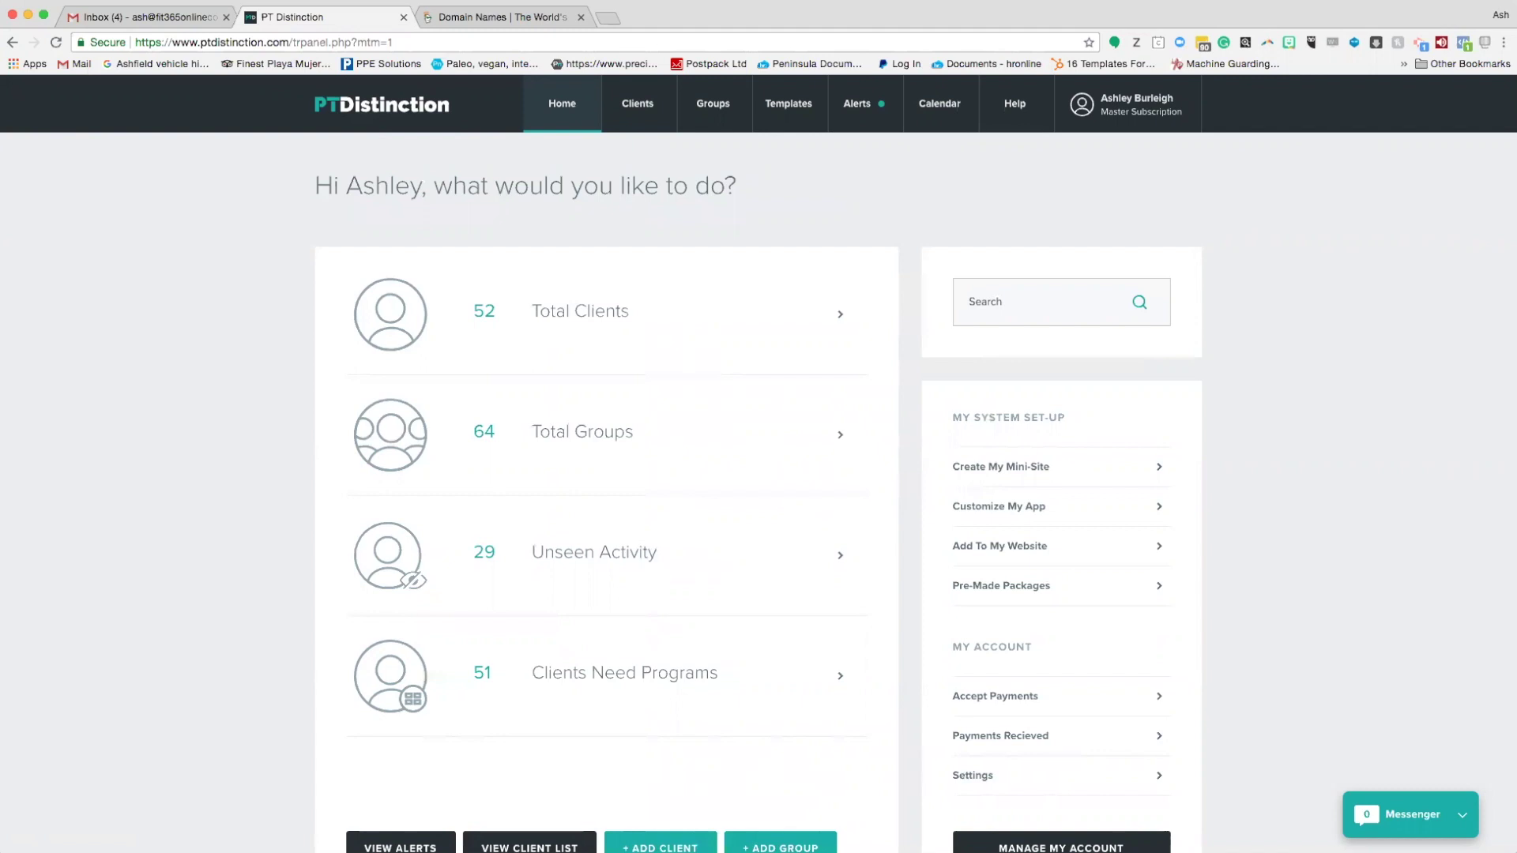
Open the mini-site builder and review the logo, About you, colour scheme, content, links and Enable / Disable steps
click(1033, 469)
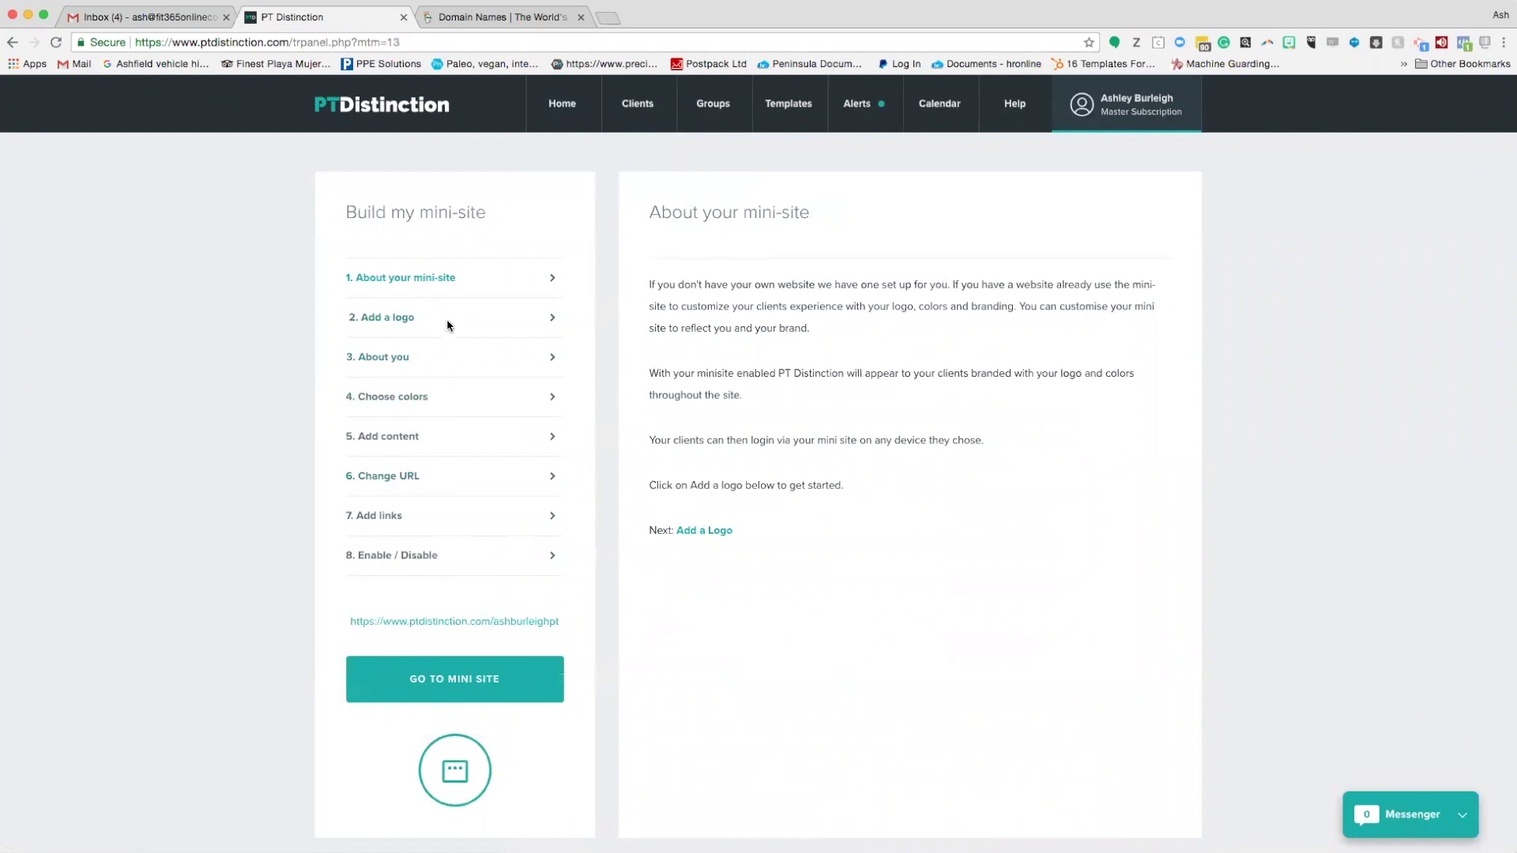
click(443, 319)
click(452, 362)
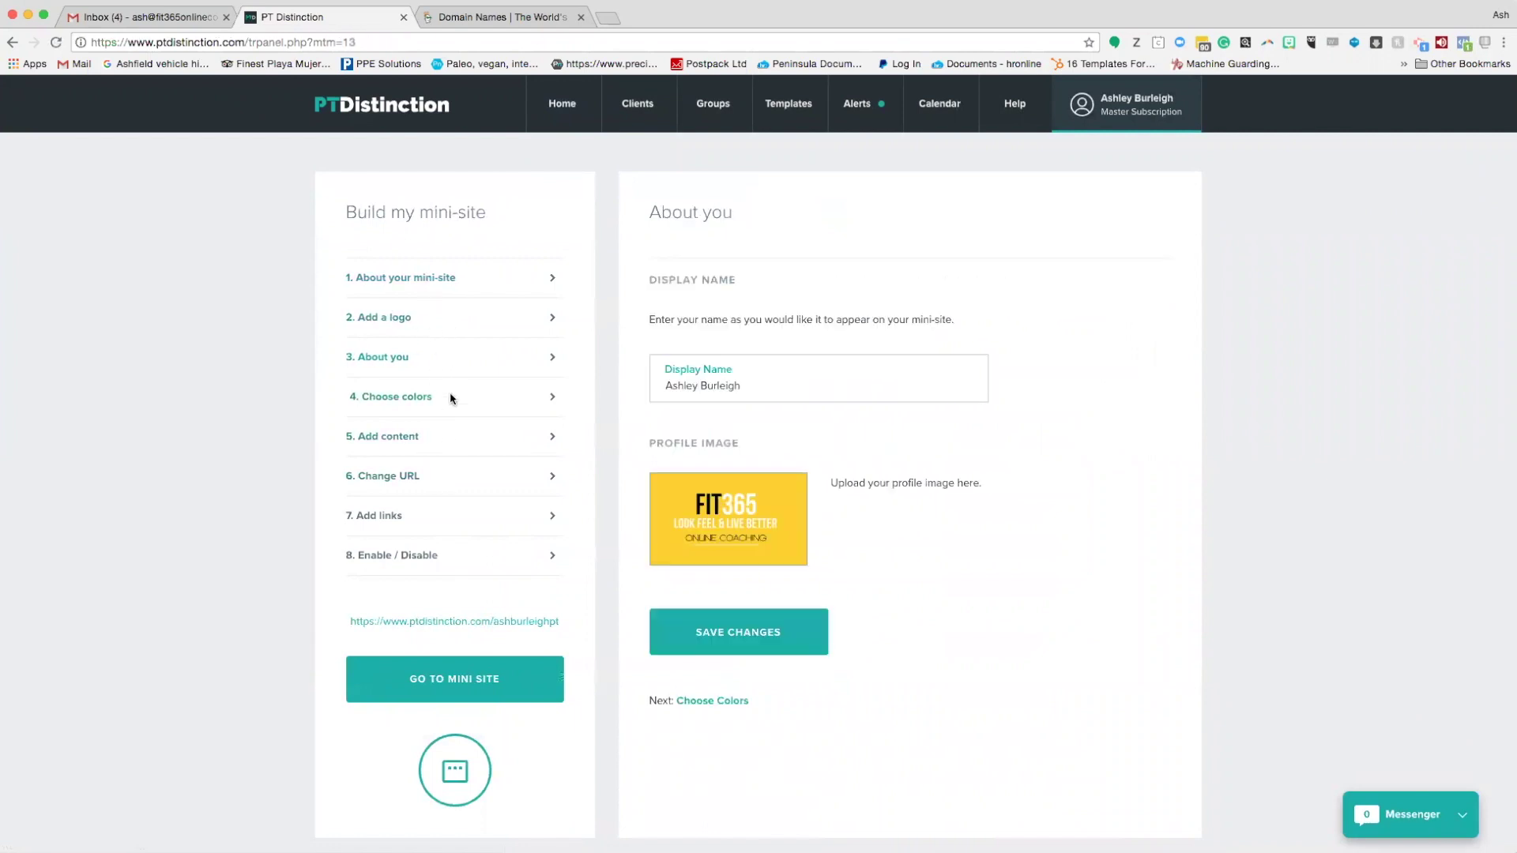
click(450, 396)
click(454, 443)
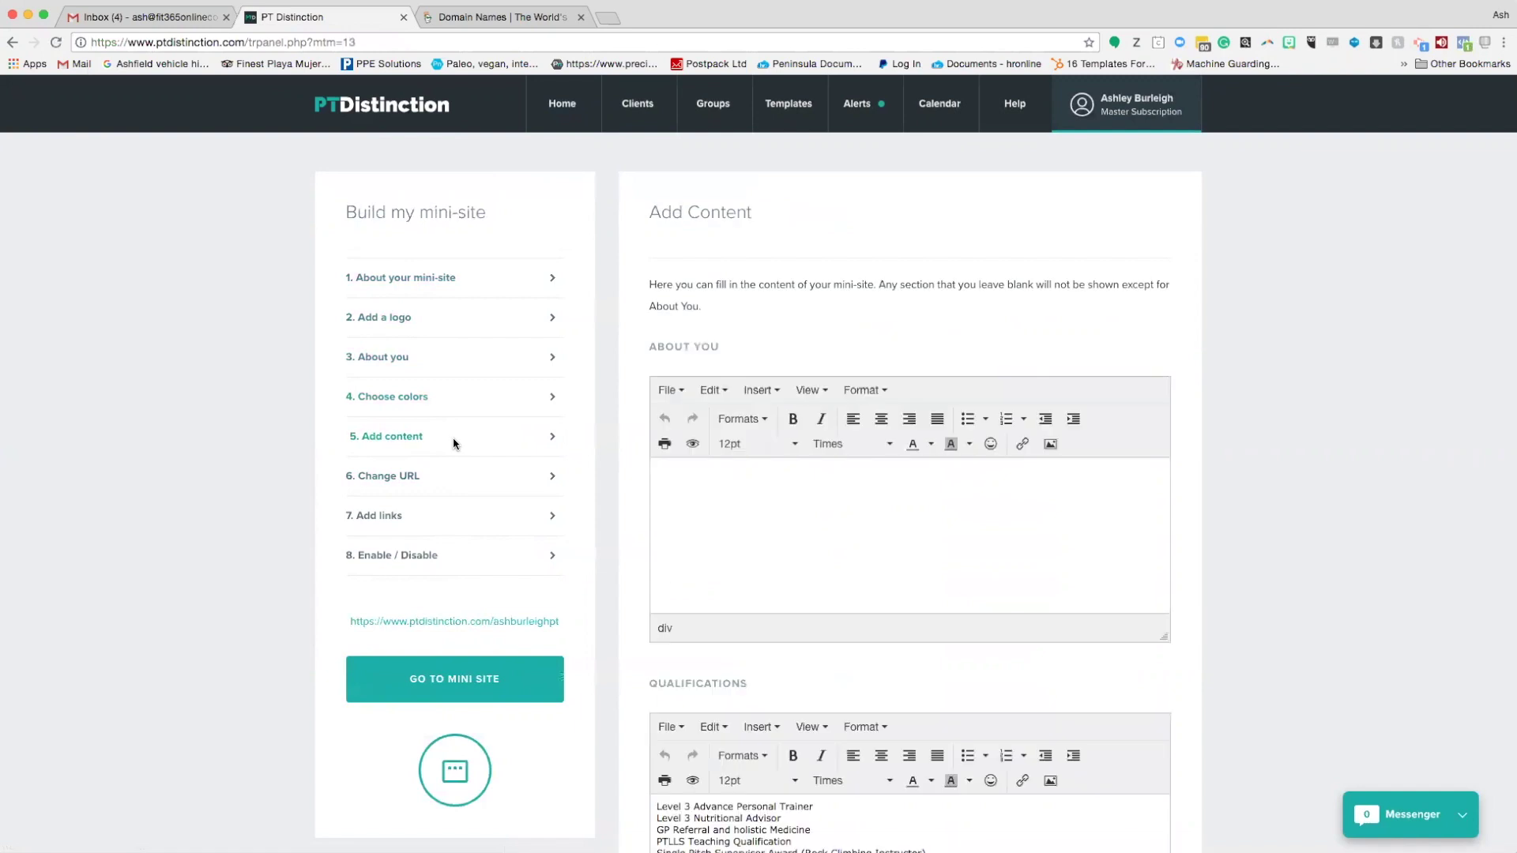
click(452, 518)
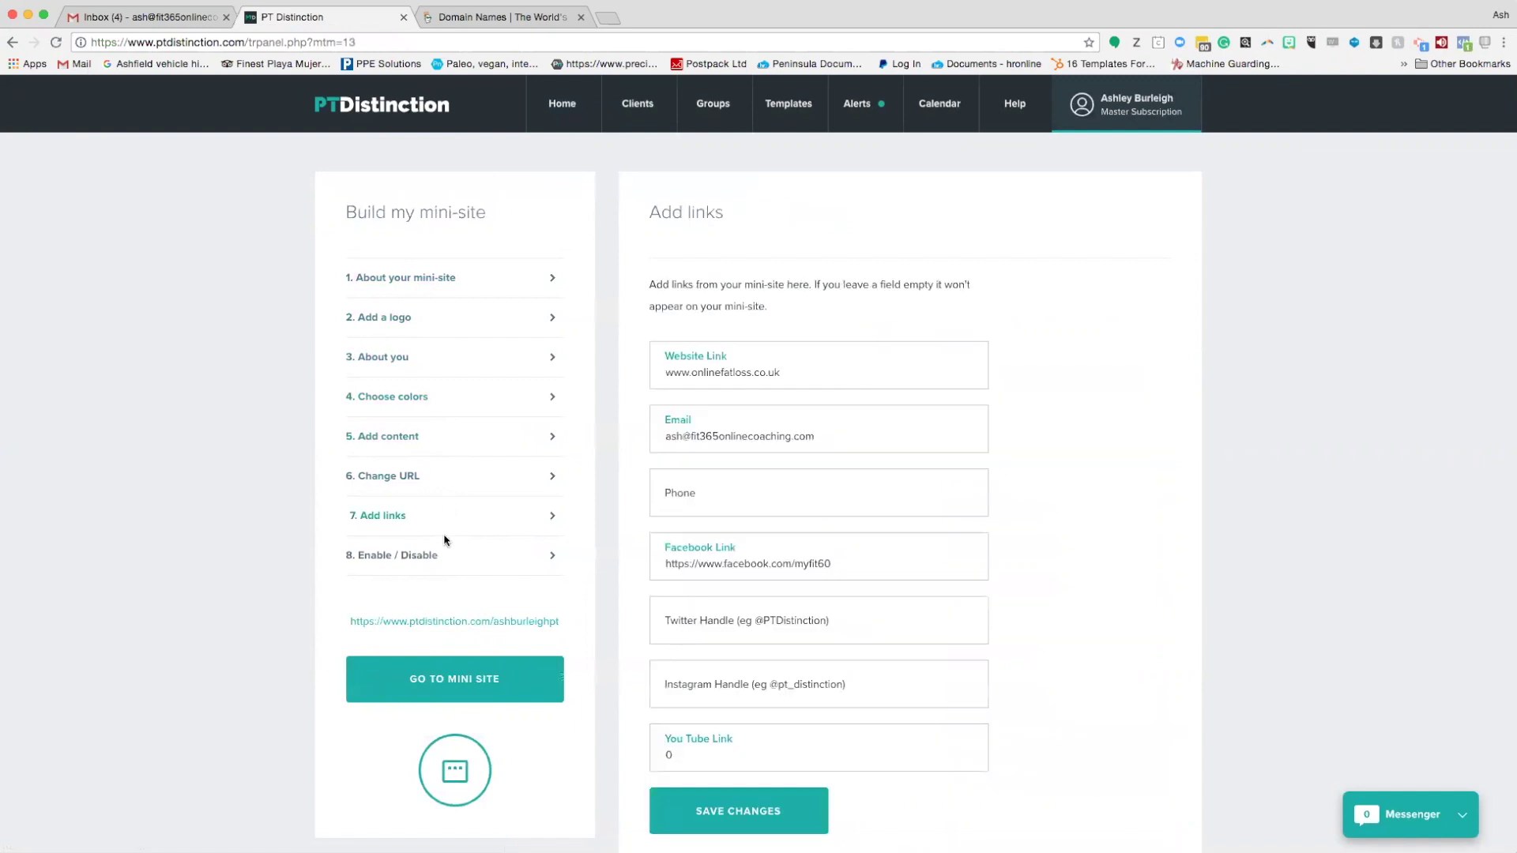
click(446, 556)
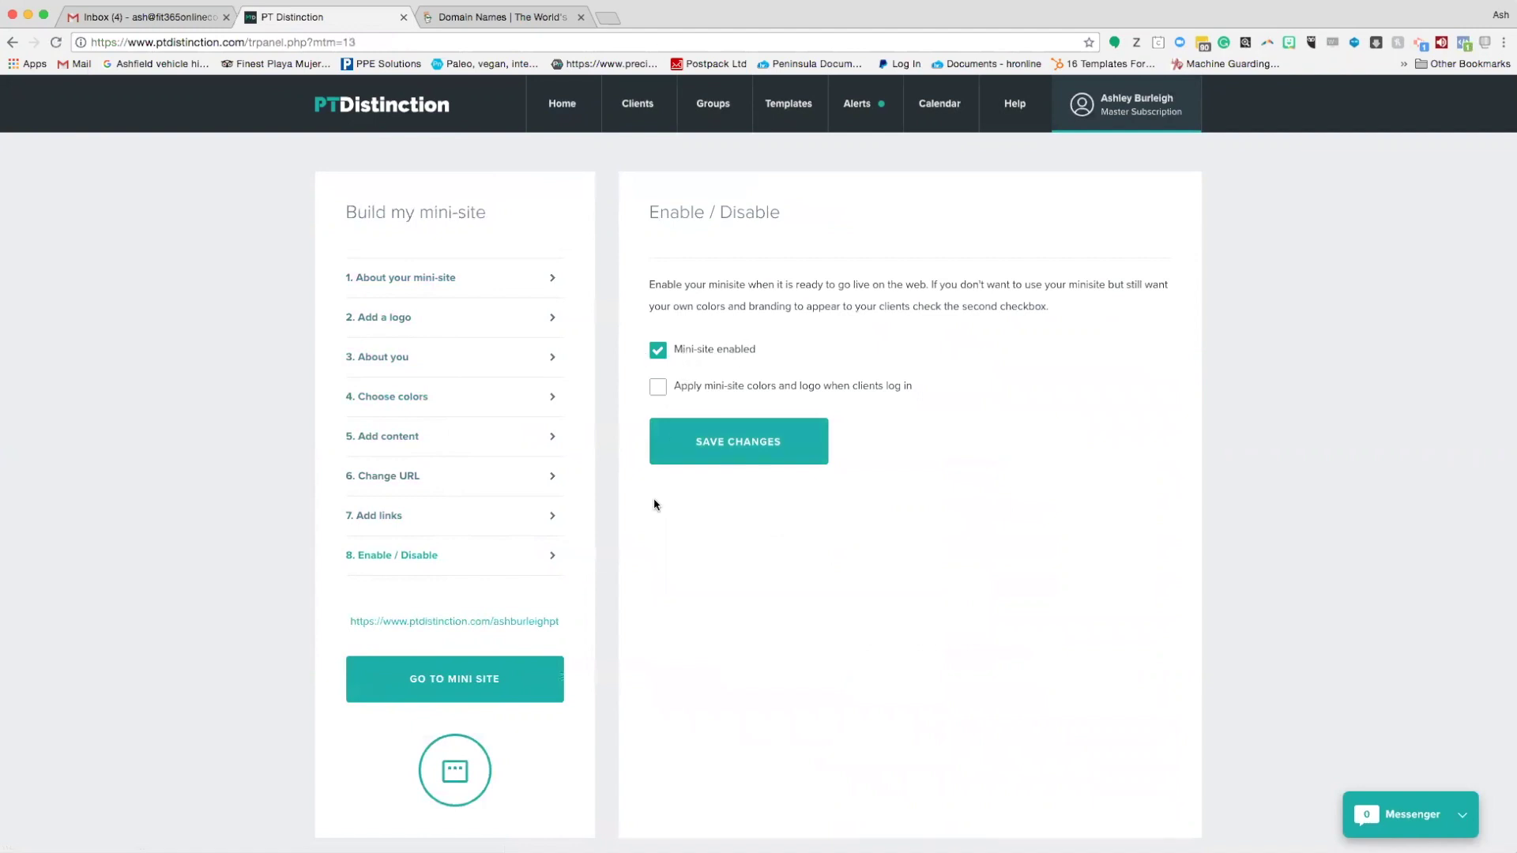
click(444, 479)
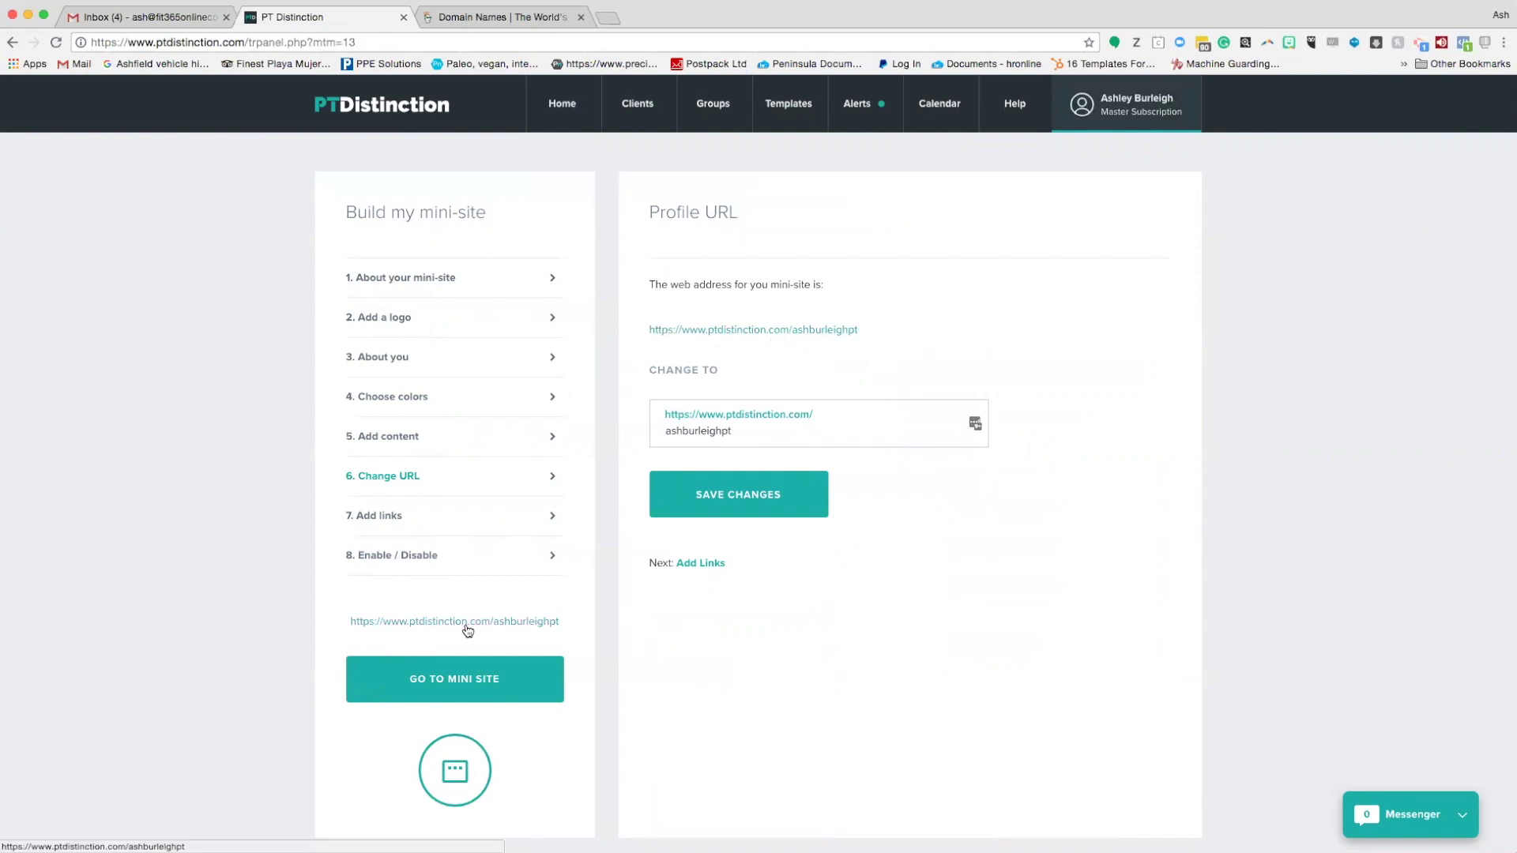
Copy the live mini-site's web address from its own tab, then go back to the builder
click(472, 686)
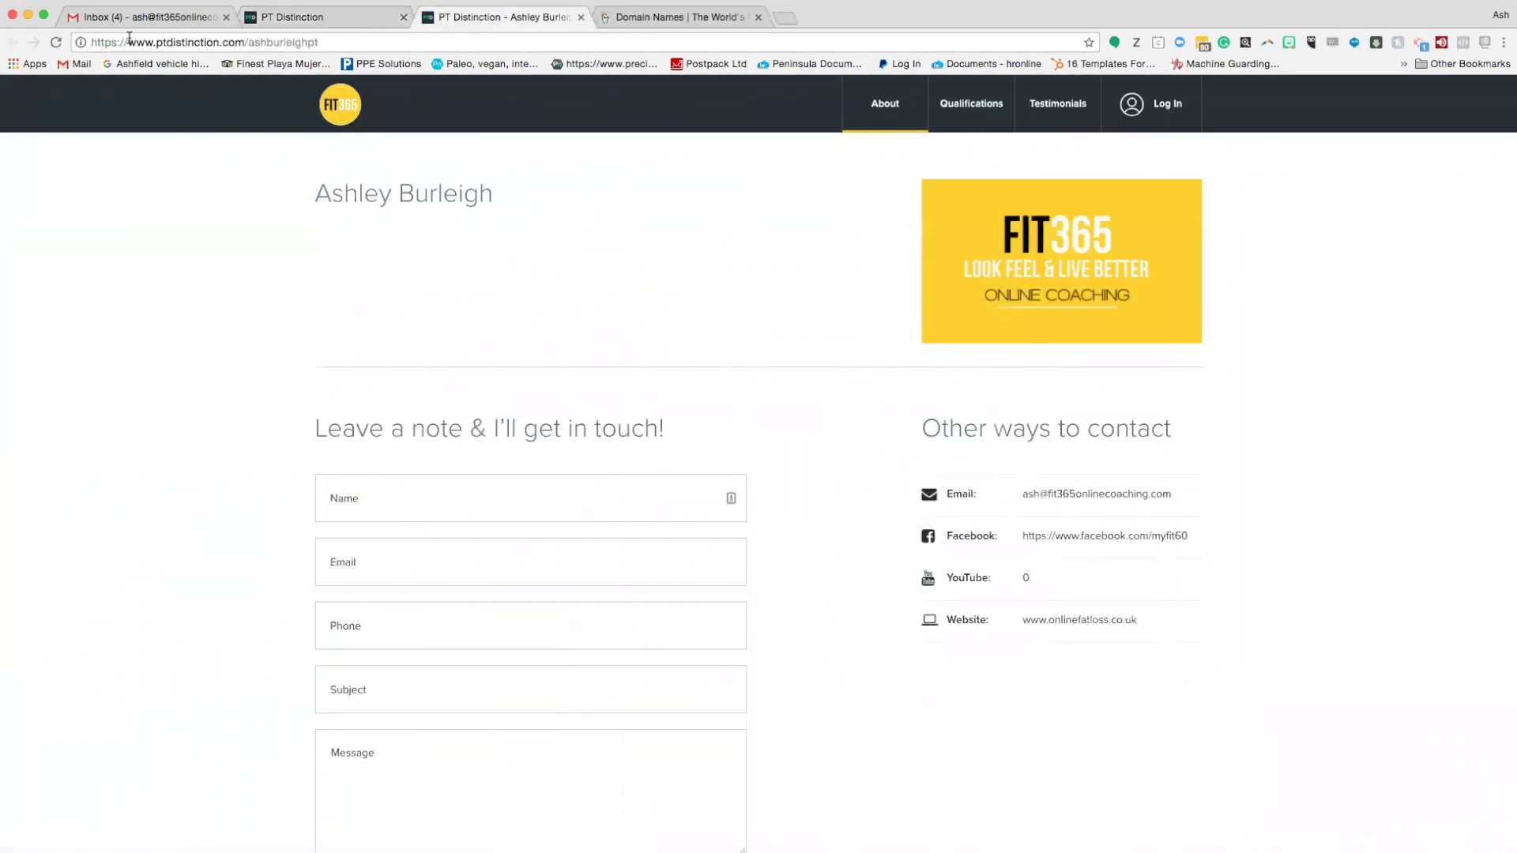
drag(92, 42, 309, 48)
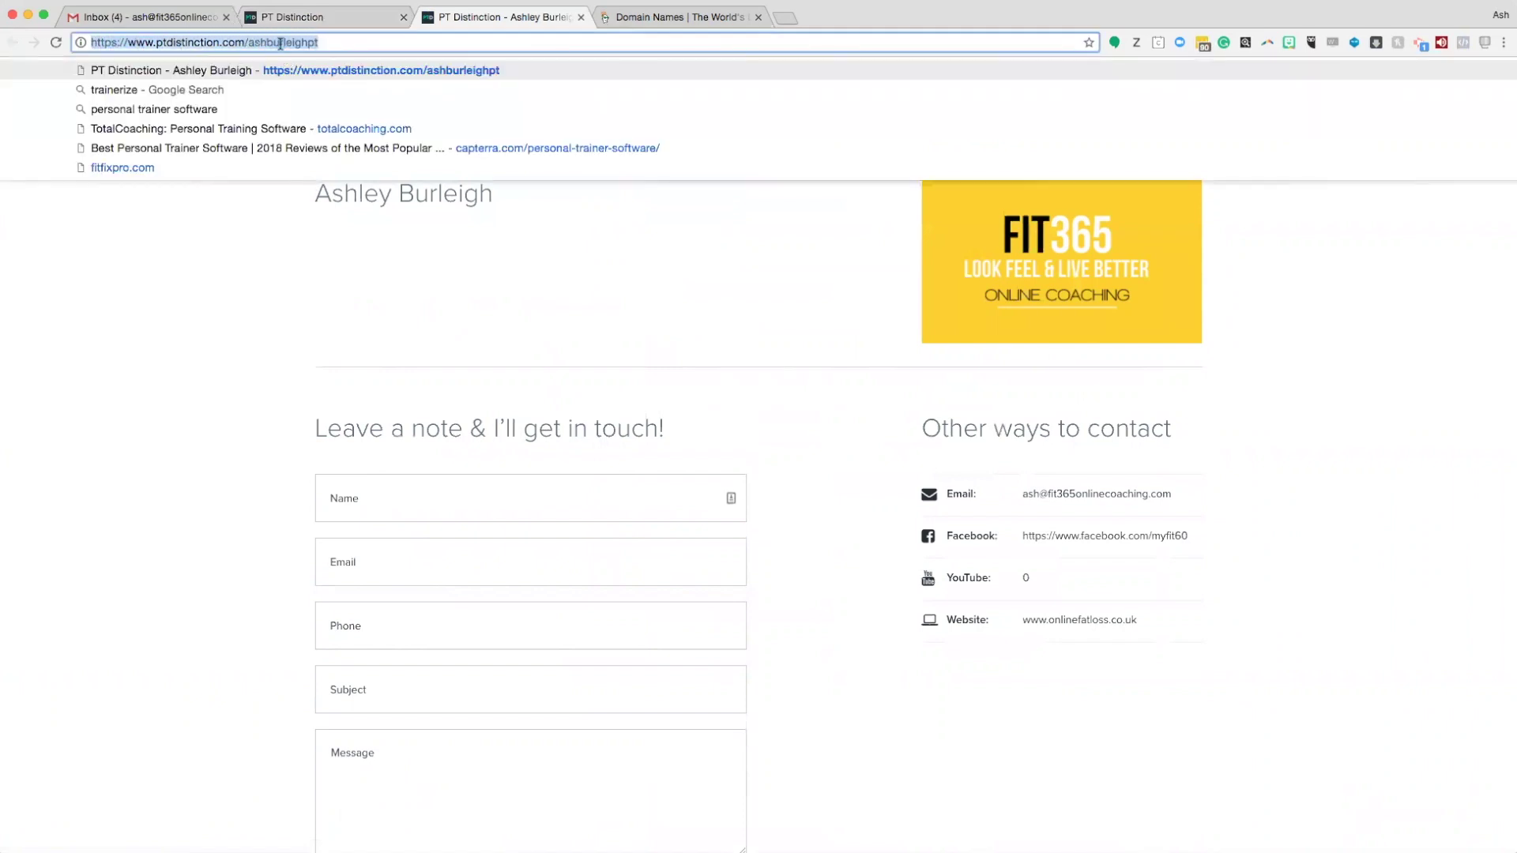
right_click(281, 43)
click(304, 70)
click(352, 11)
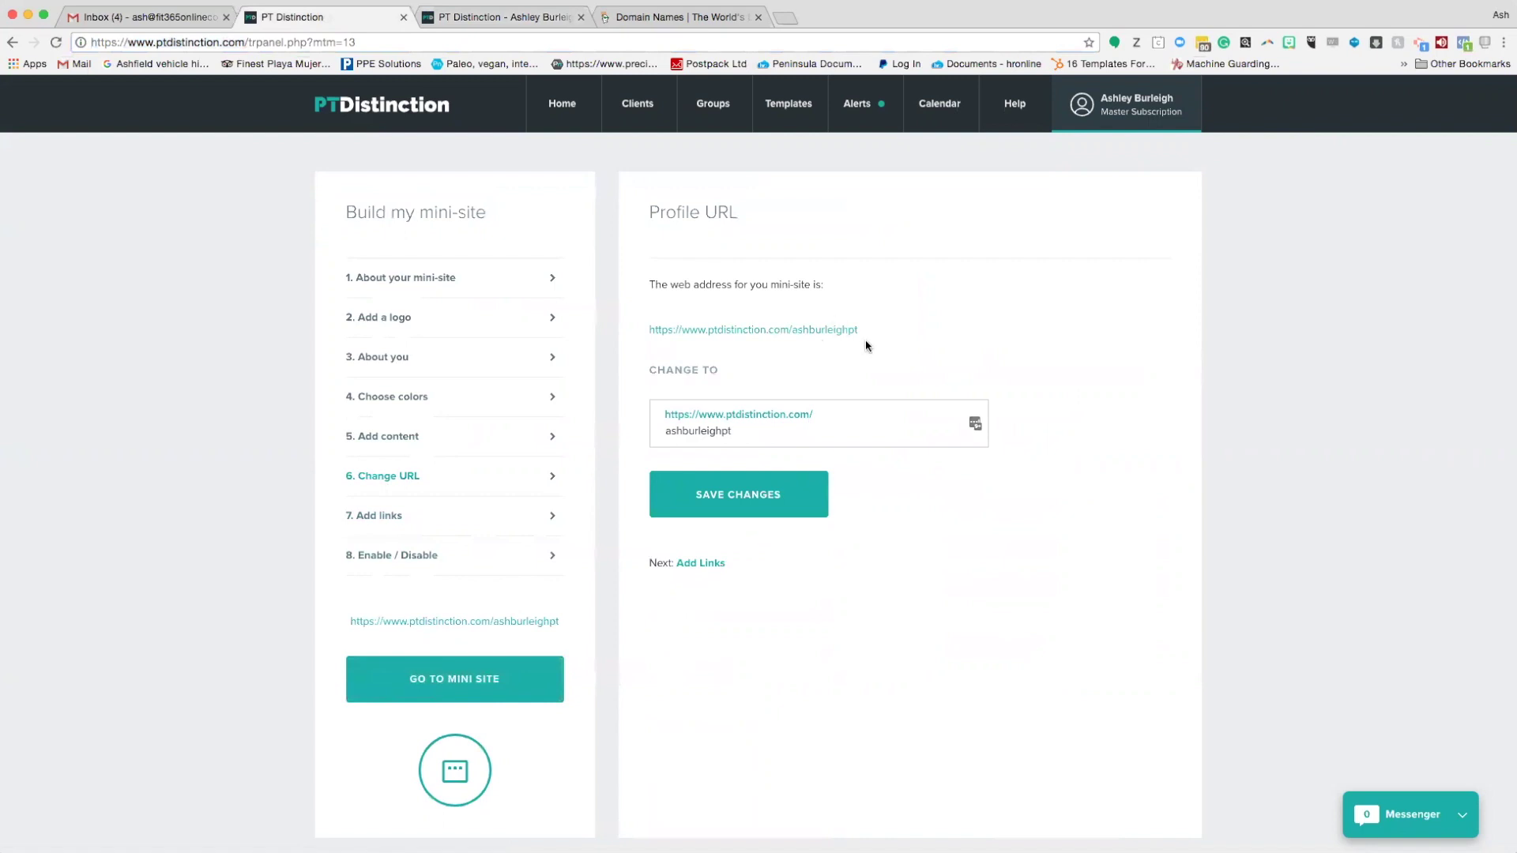
In GoDaddy, open Manage DNS for fit365onlinecoaching.co.uk from the domains list
click(673, 19)
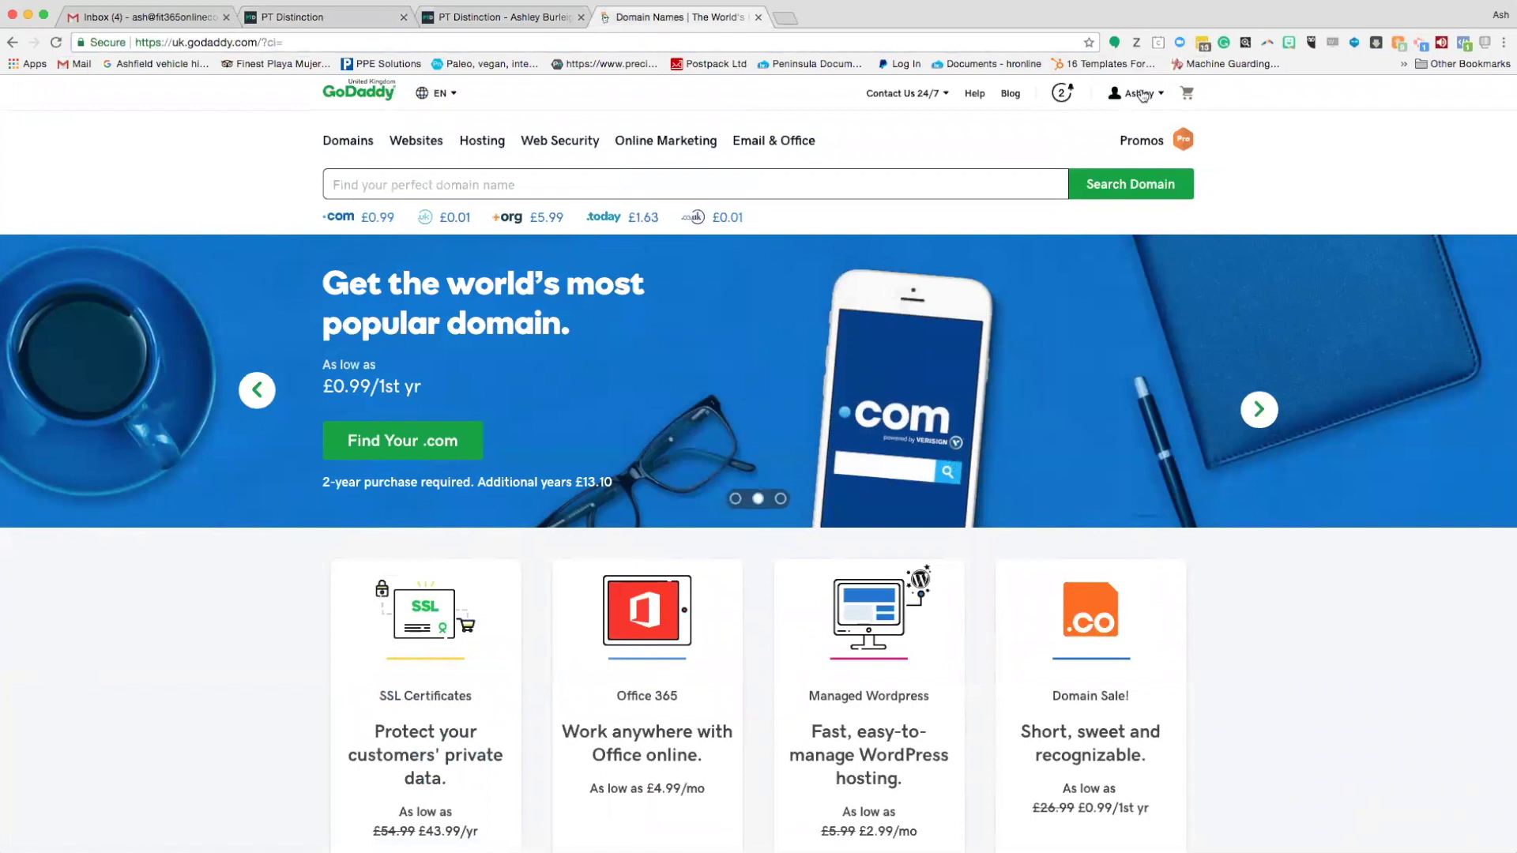
click(1141, 94)
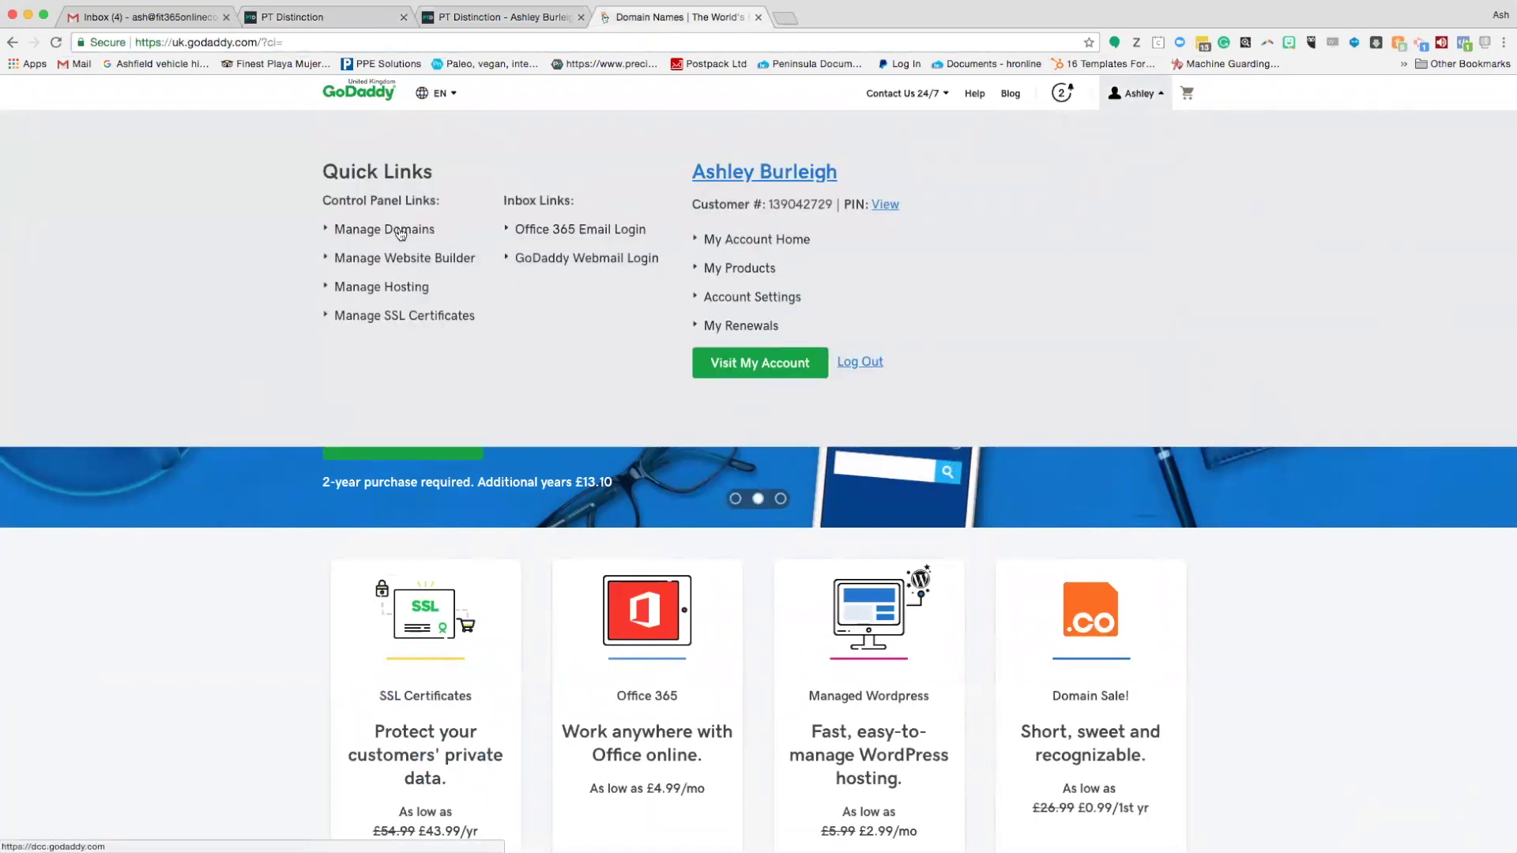
click(394, 233)
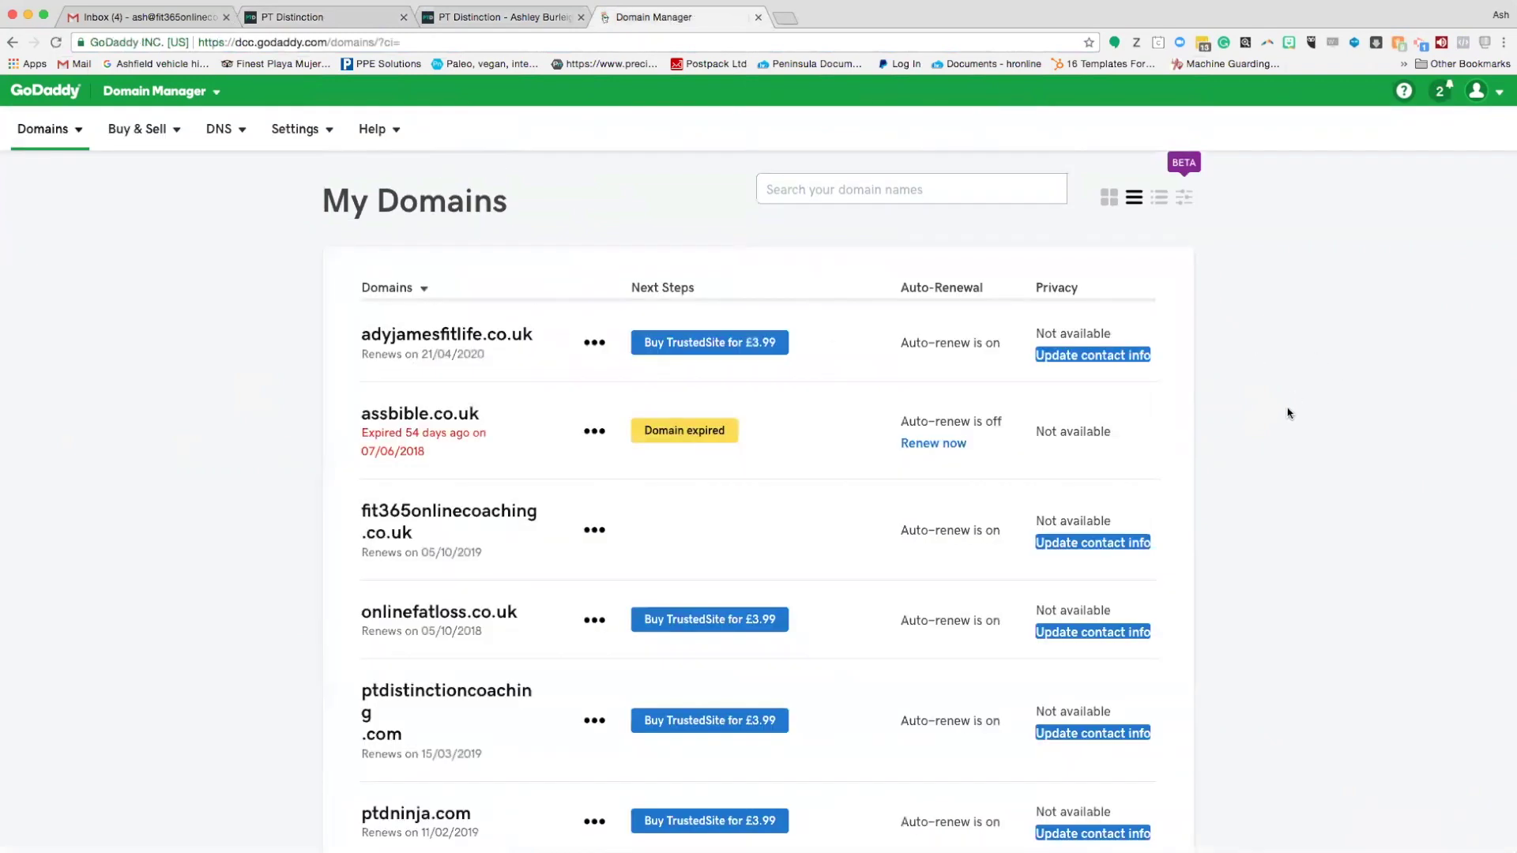
scroll(1287, 419, down, 3)
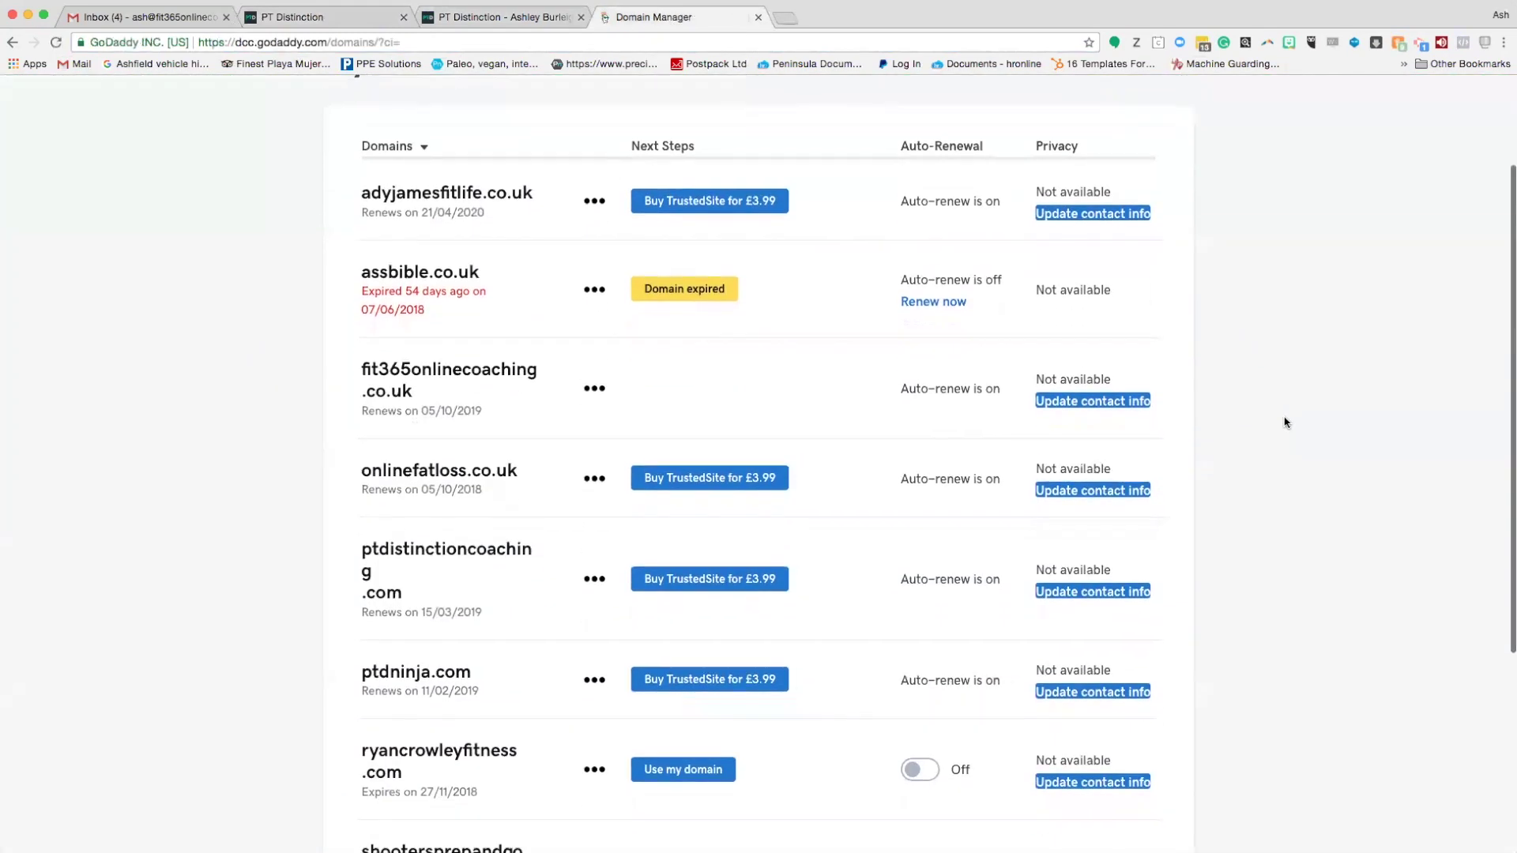
click(390, 391)
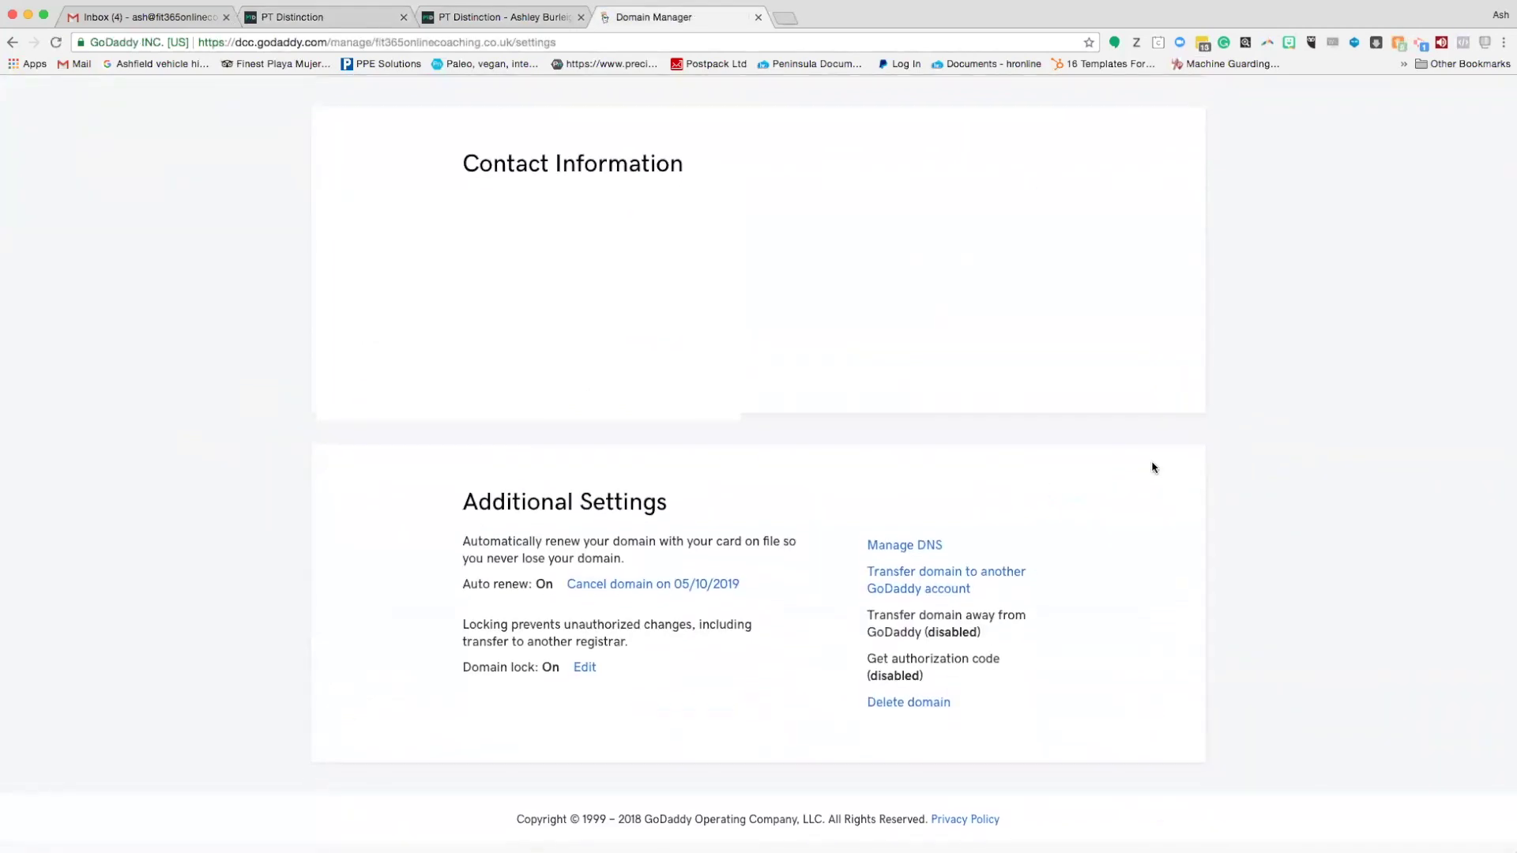
click(906, 555)
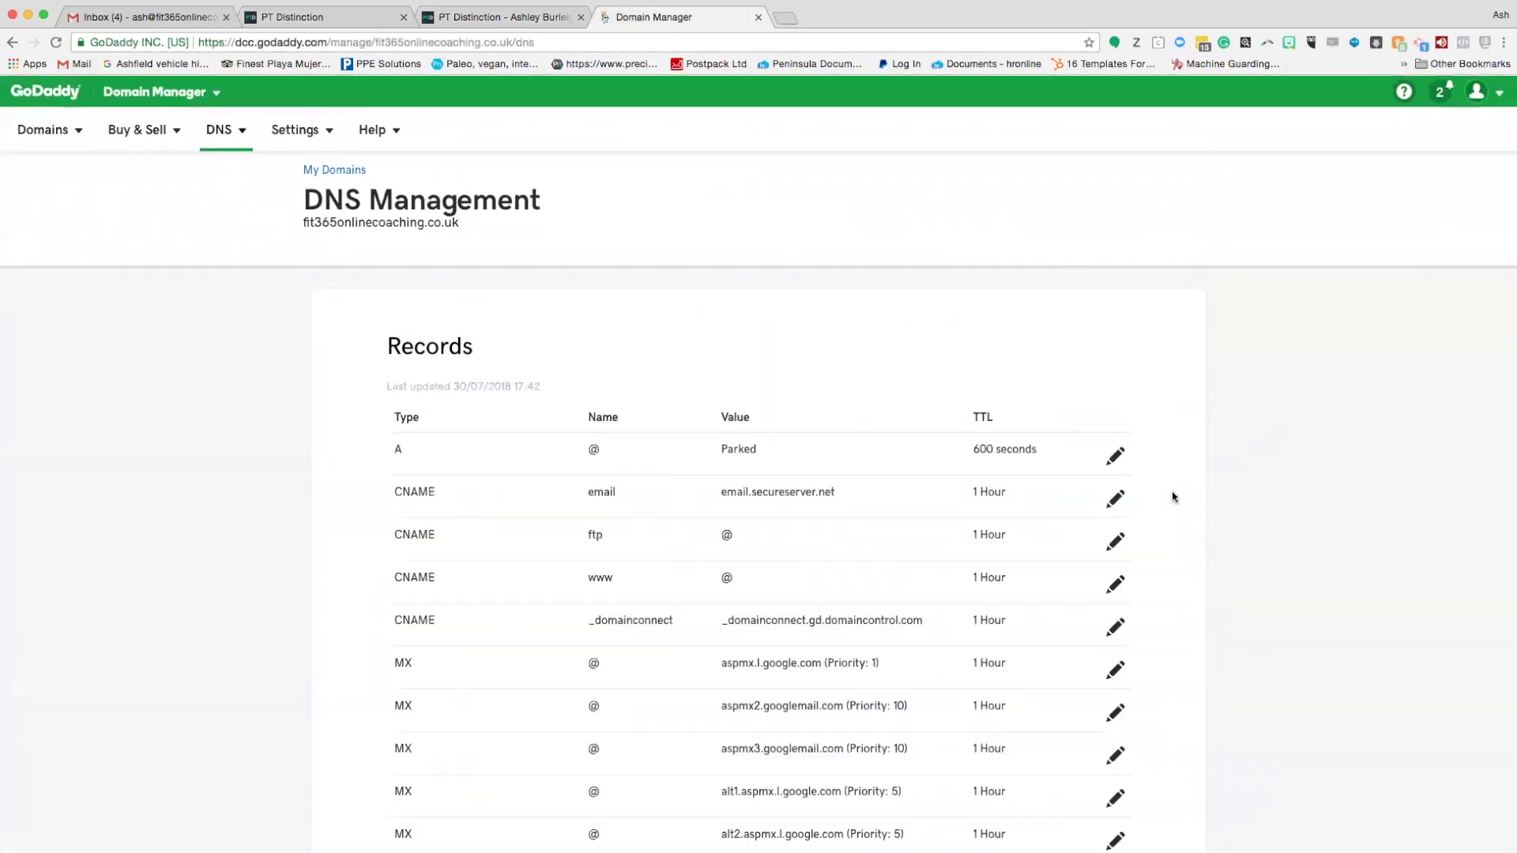
Scroll the DNS page to the Forwarding panel, where domain forwarding is not yet set up
scroll(1334, 511, down, 1)
scroll(1334, 510, down, 3)
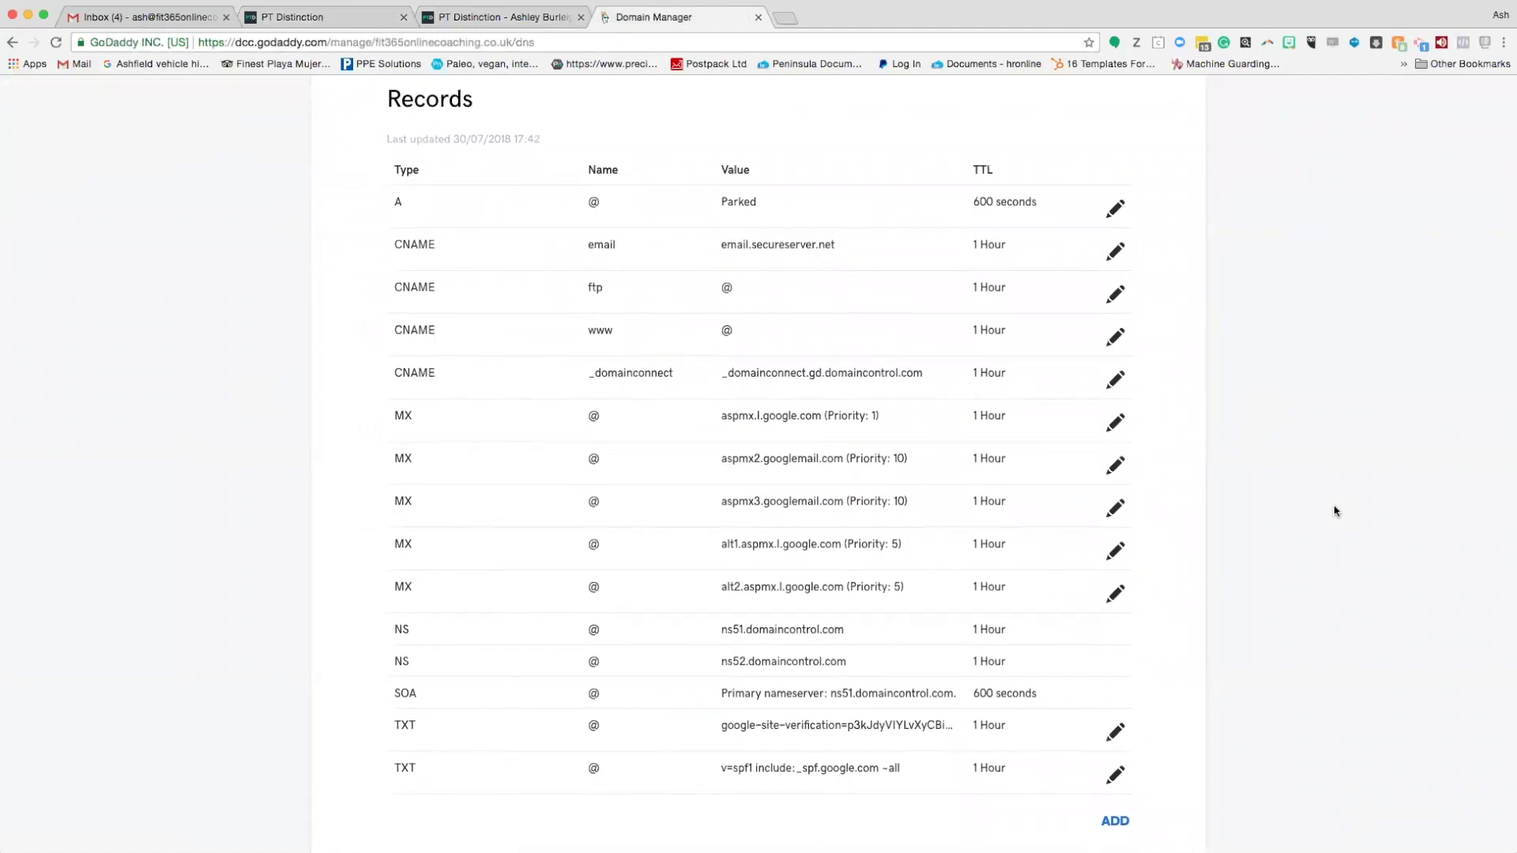
scroll(1323, 523, up, 2)
scroll(1323, 523, up, 3)
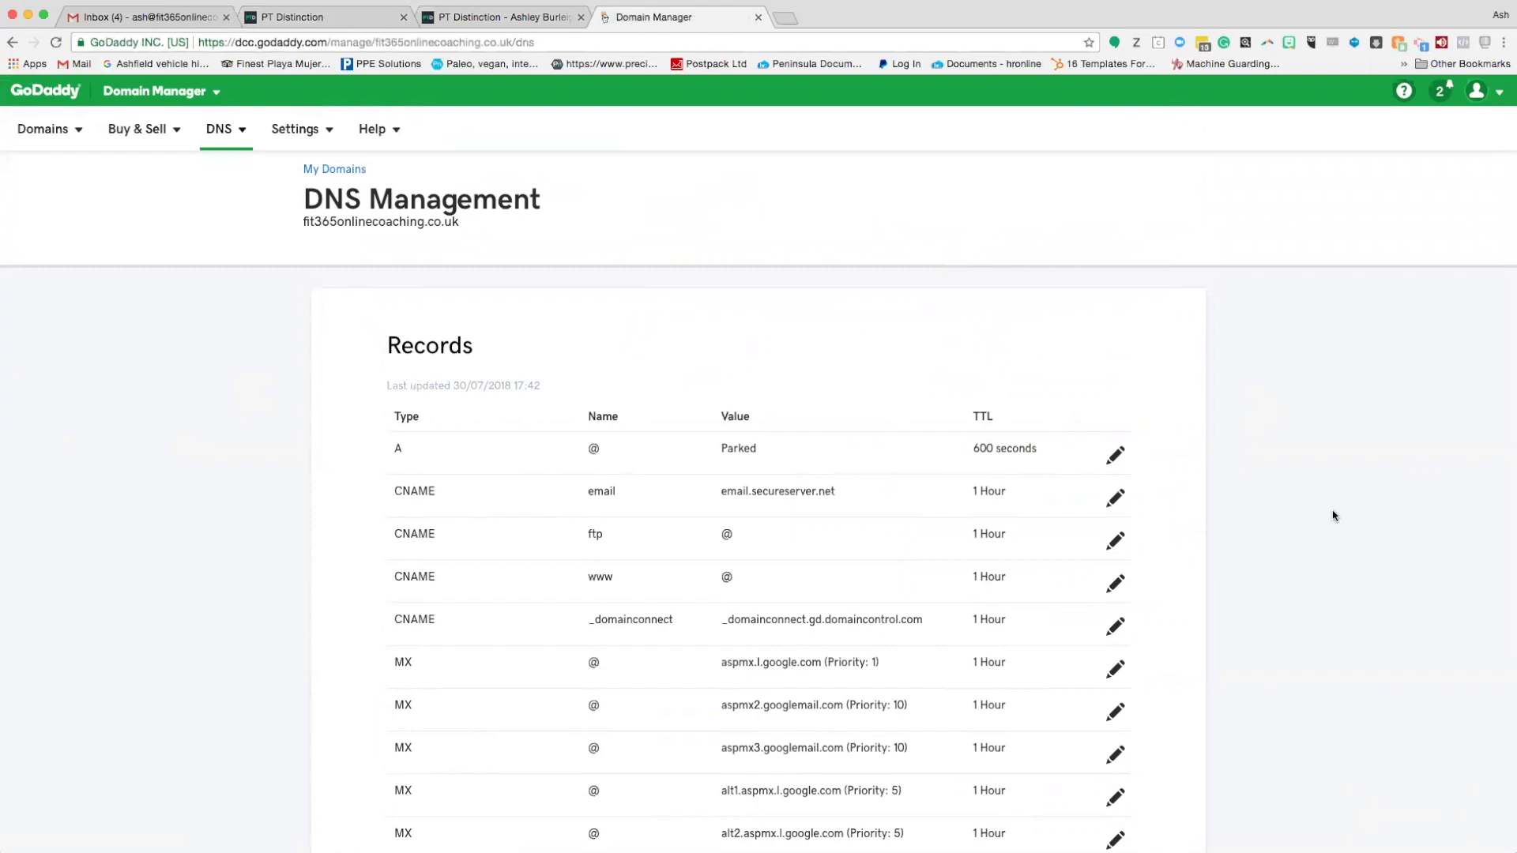
scroll(1334, 516, down, 10)
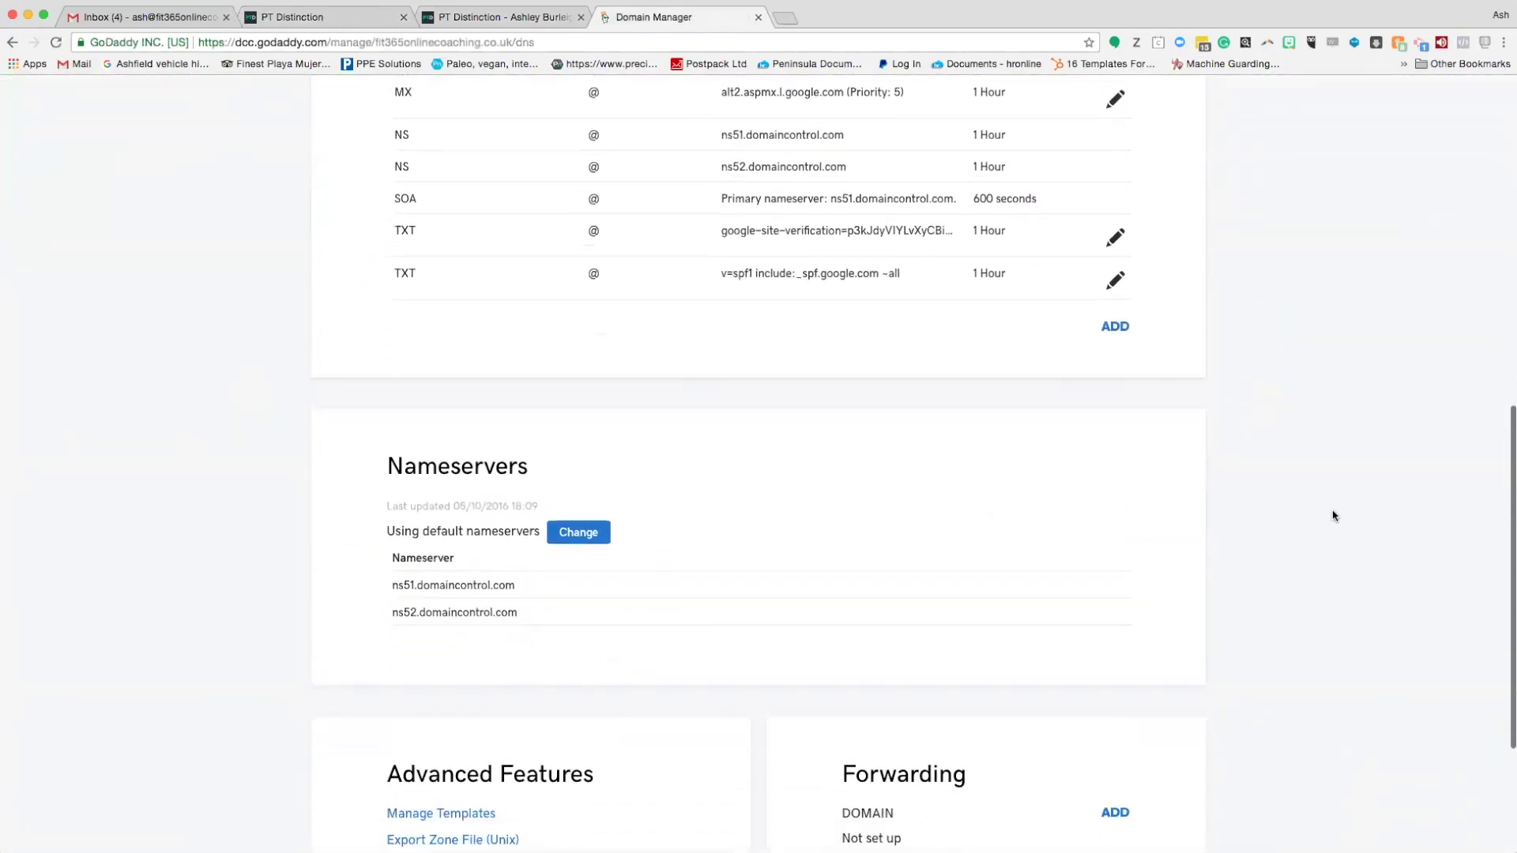
scroll(1333, 515, down, 3)
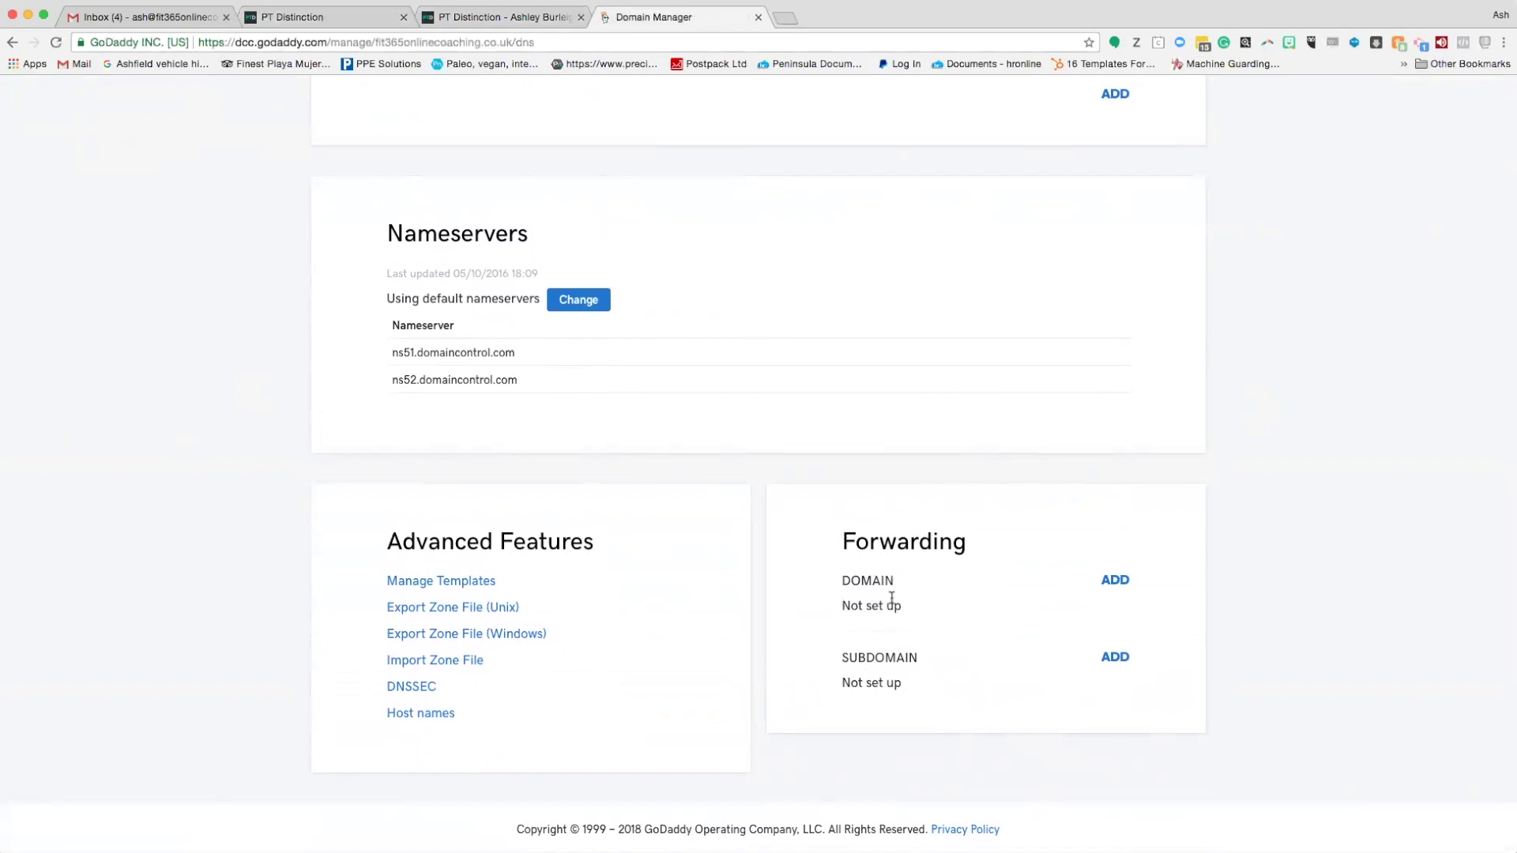
scroll(1118, 585, up, 1)
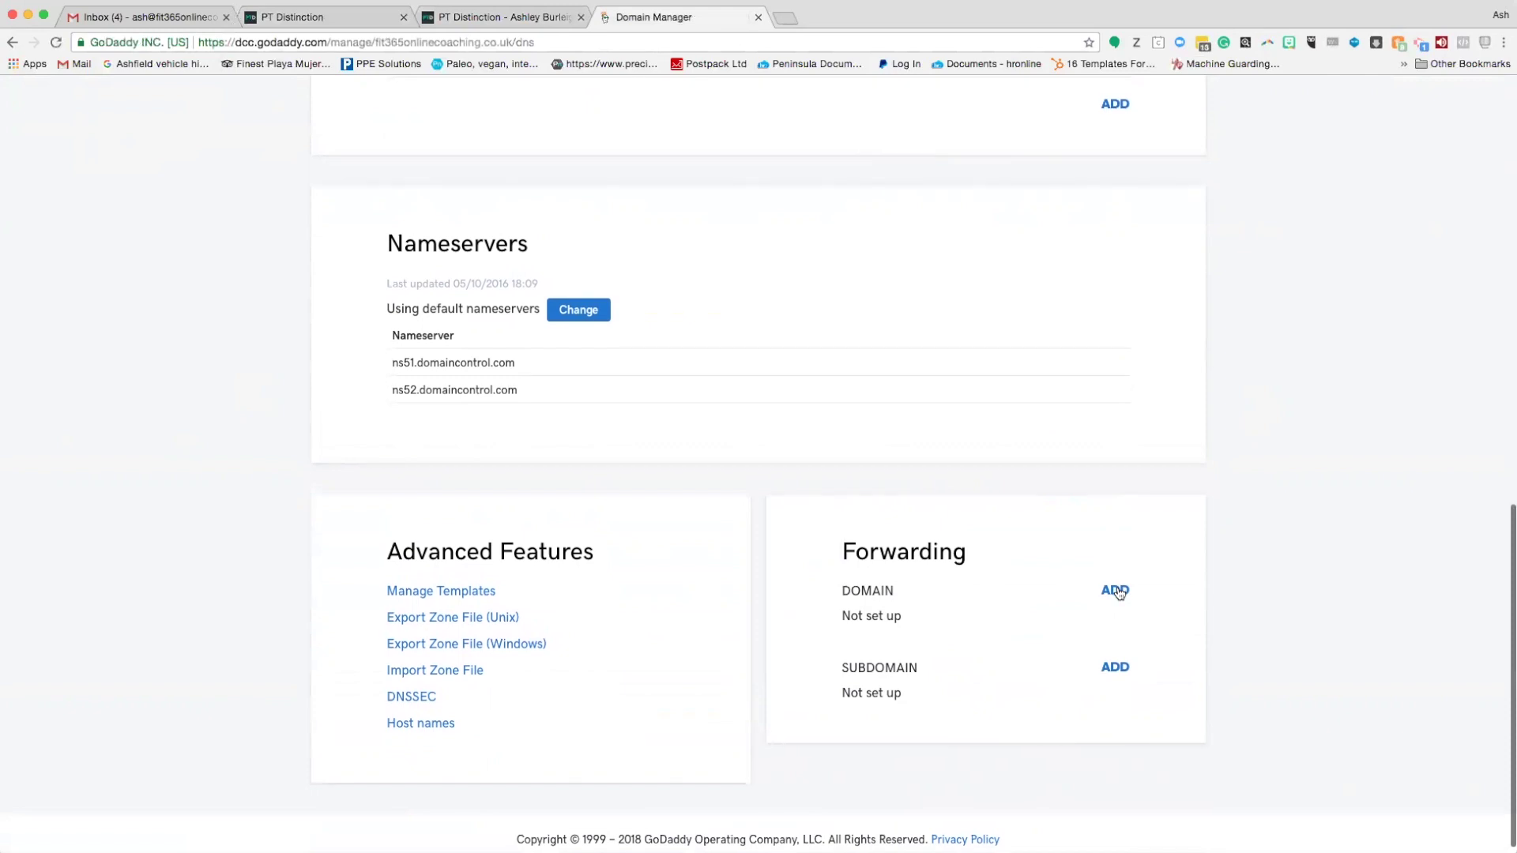
click(1117, 591)
scroll(1128, 596, down, 4)
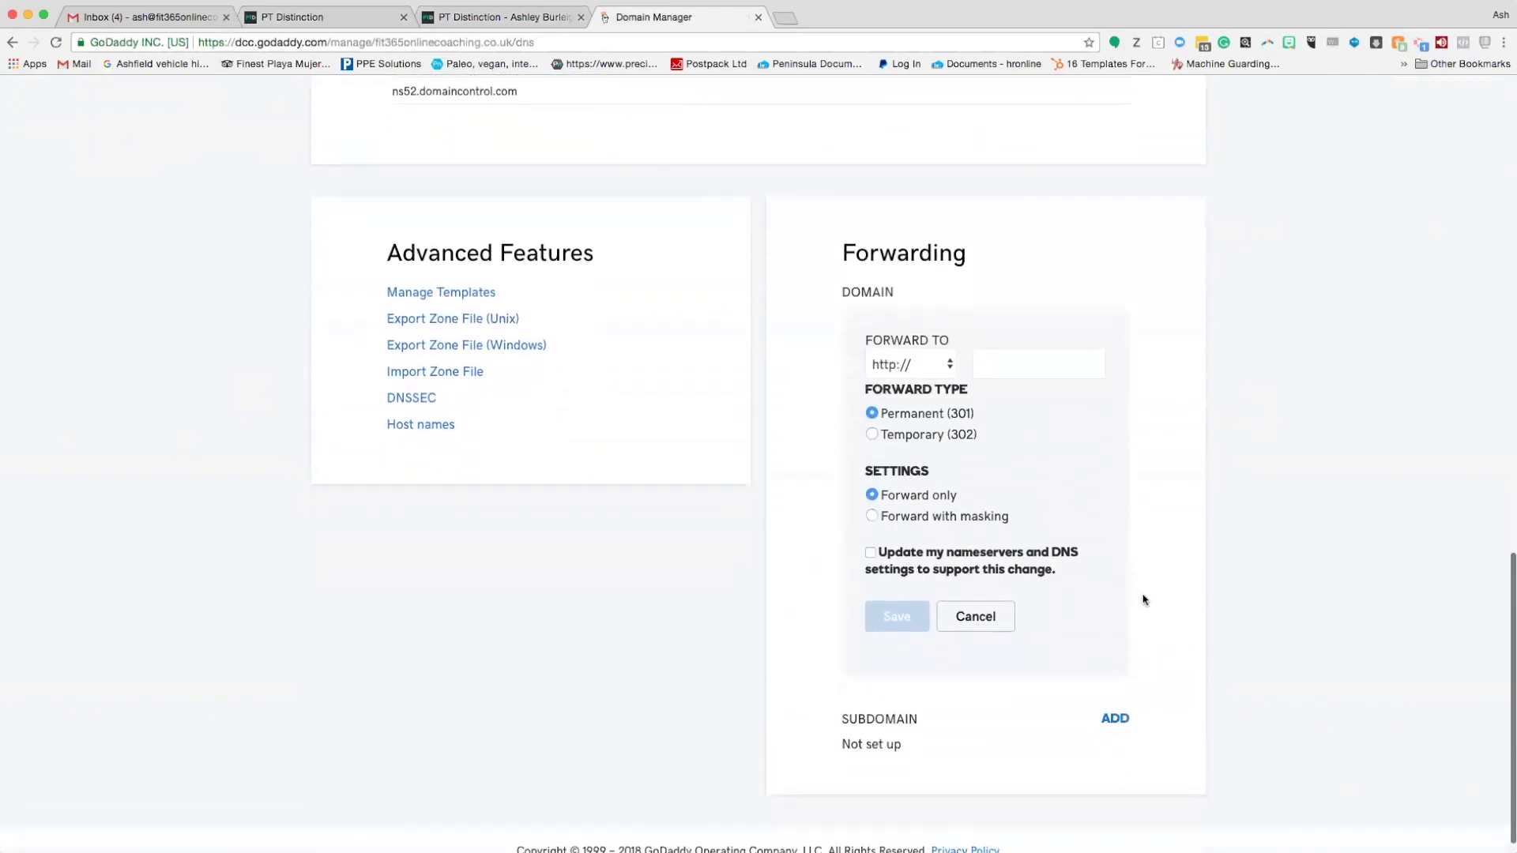
click(943, 361)
click(907, 373)
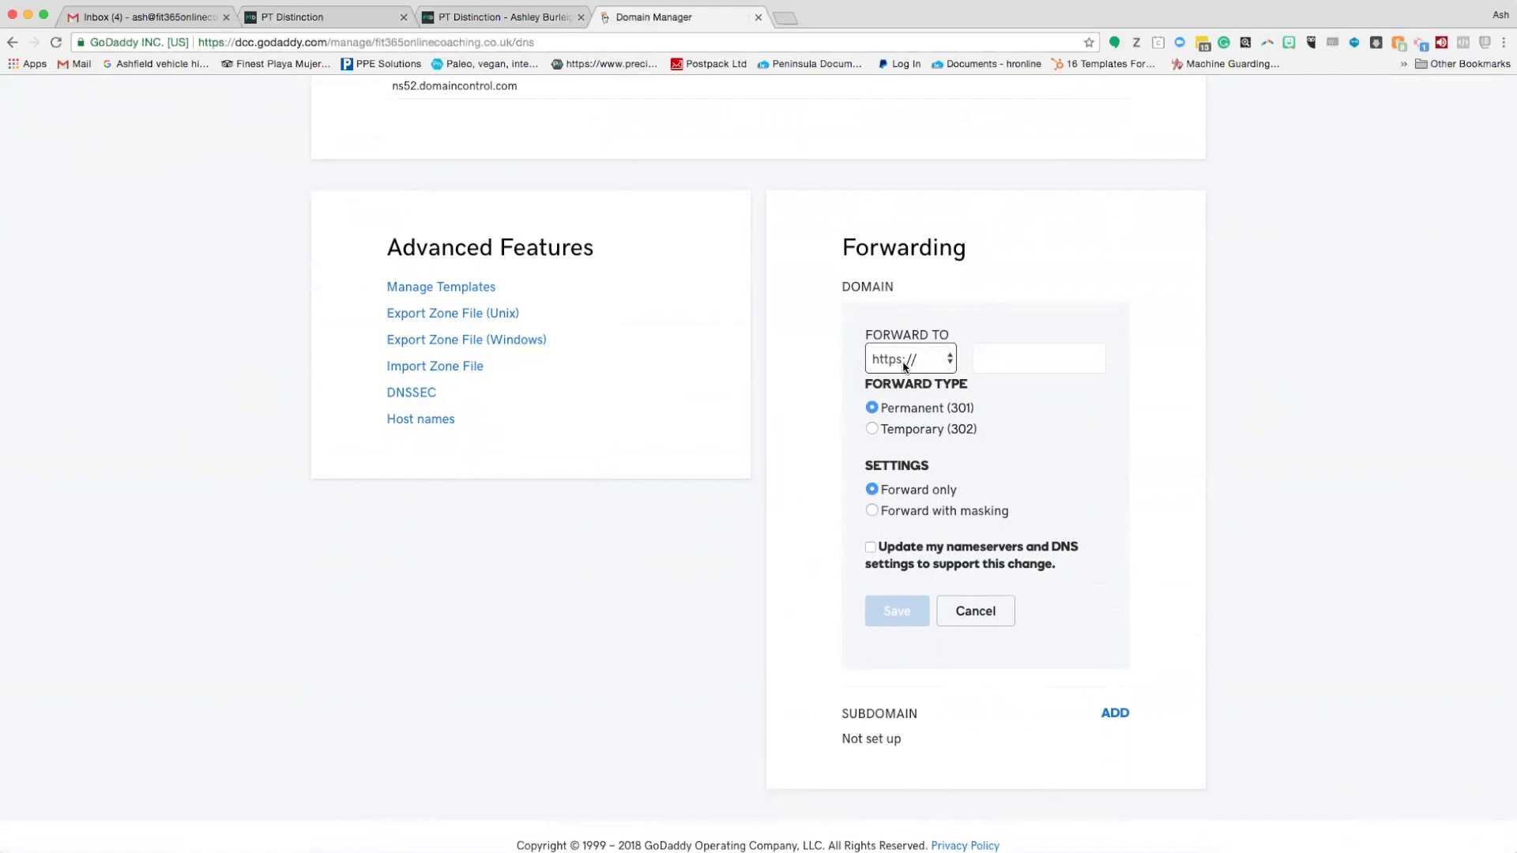
click(1002, 363)
right_click(1002, 362)
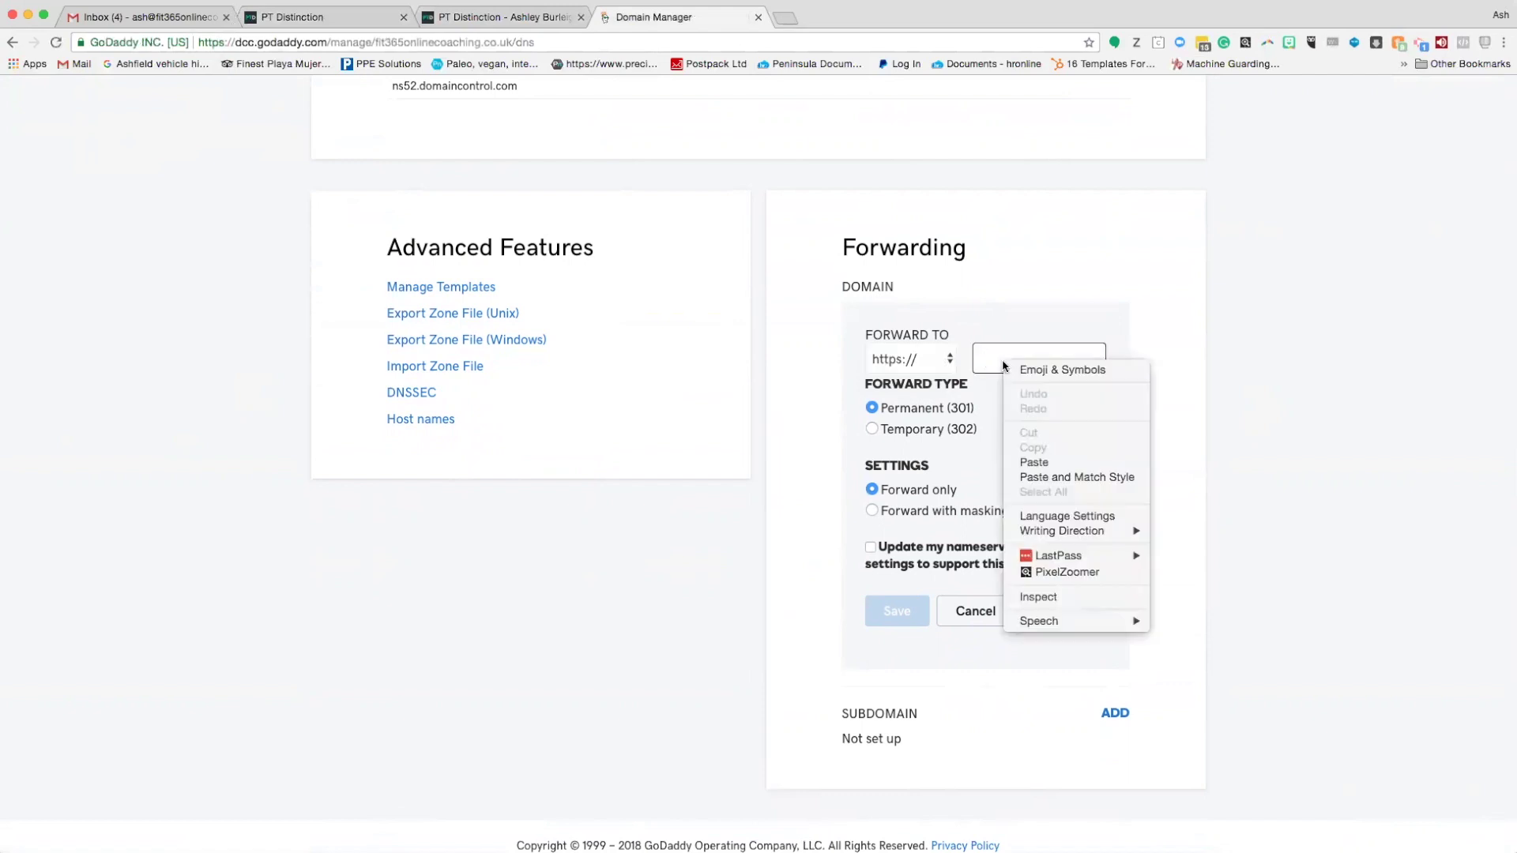
click(1029, 462)
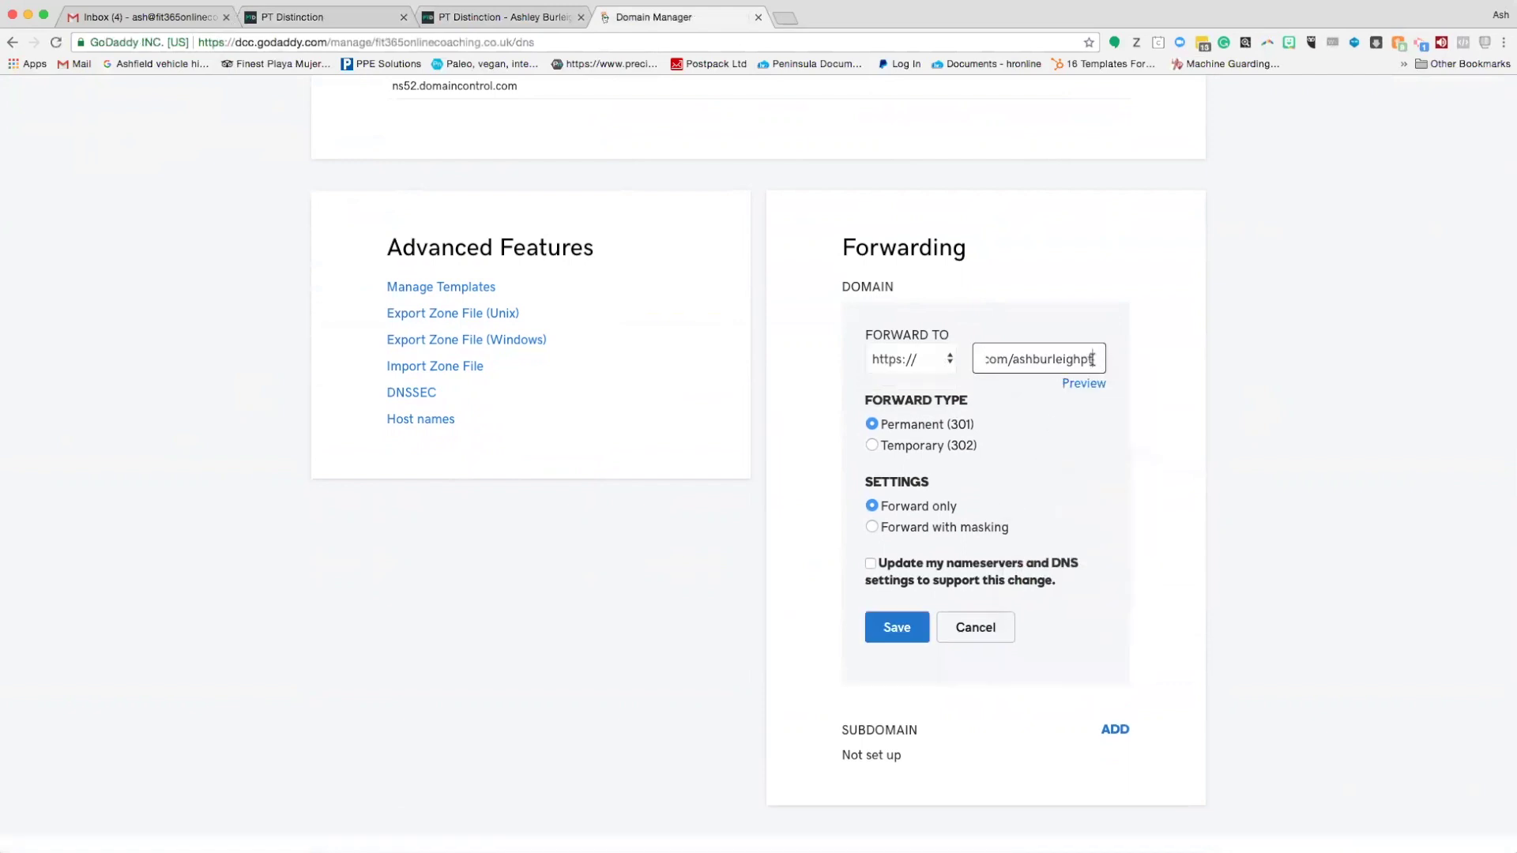
drag(1092, 360, 992, 360)
click(1030, 362)
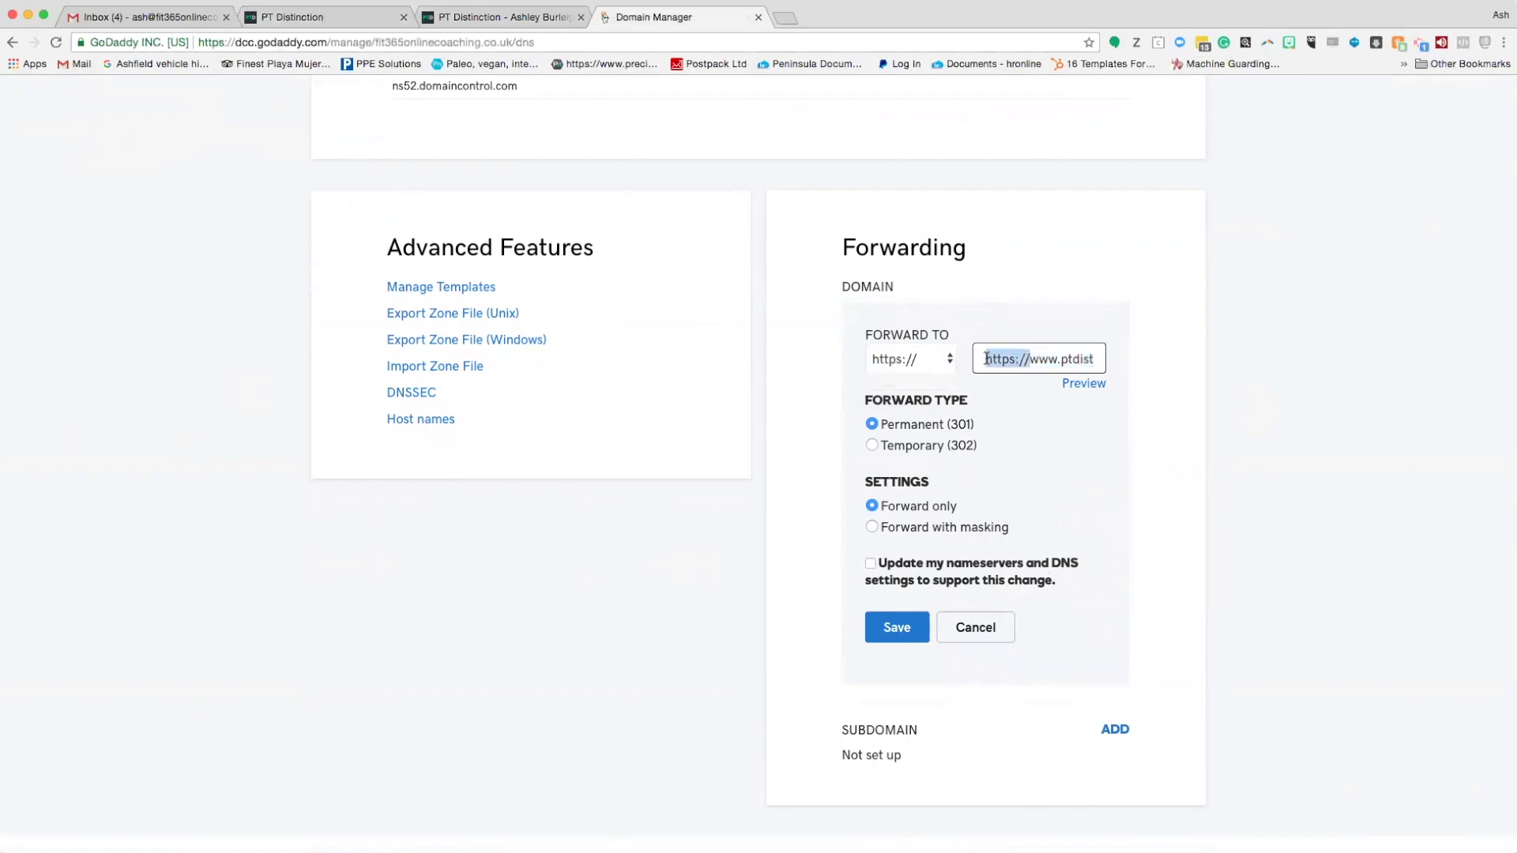
key(BackSpace)
scroll(909, 399, up, 1)
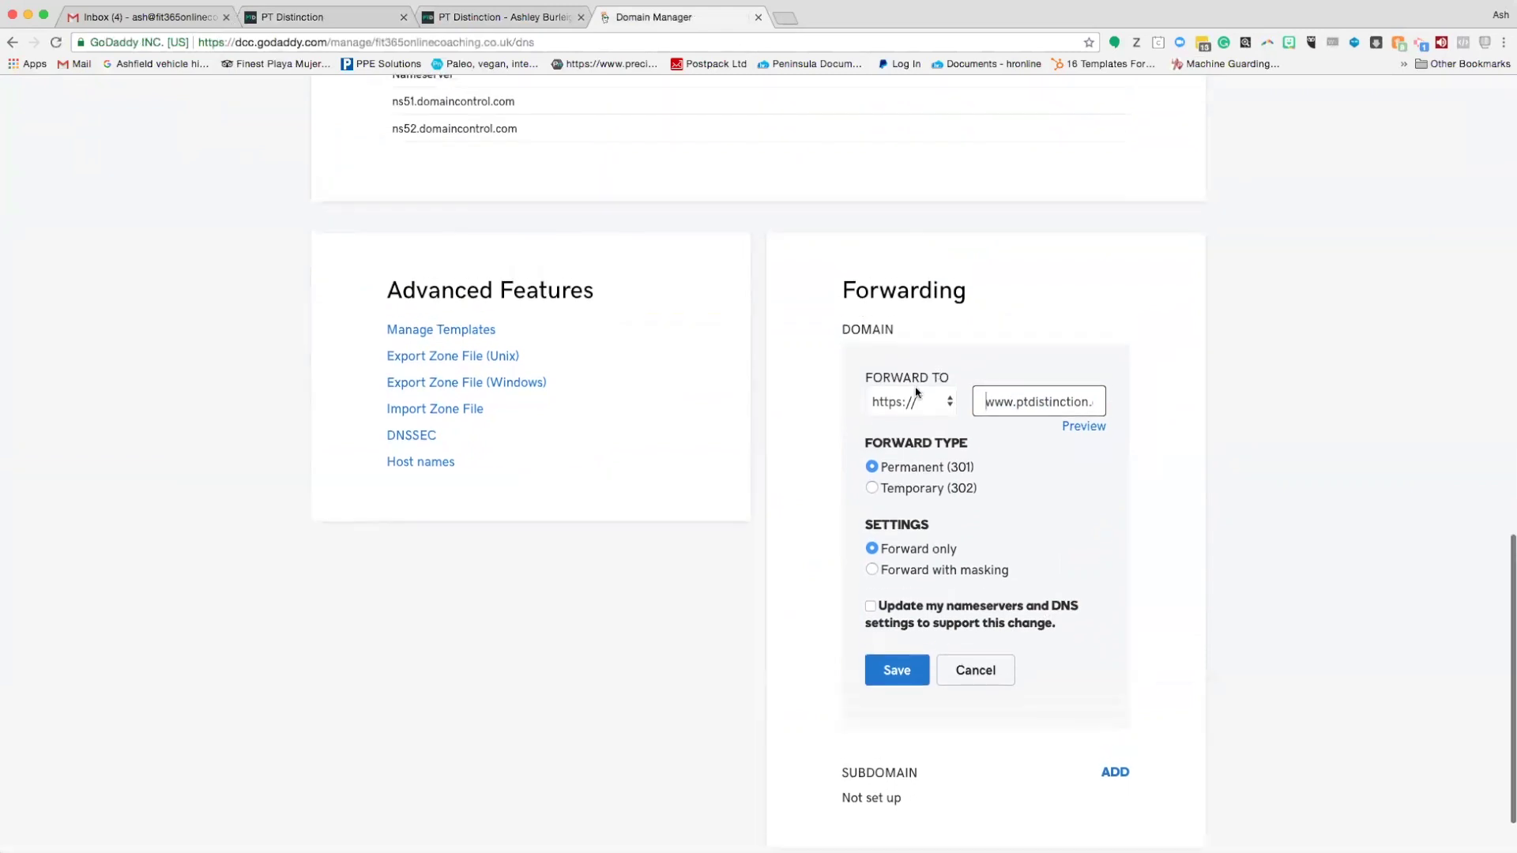
click(1033, 465)
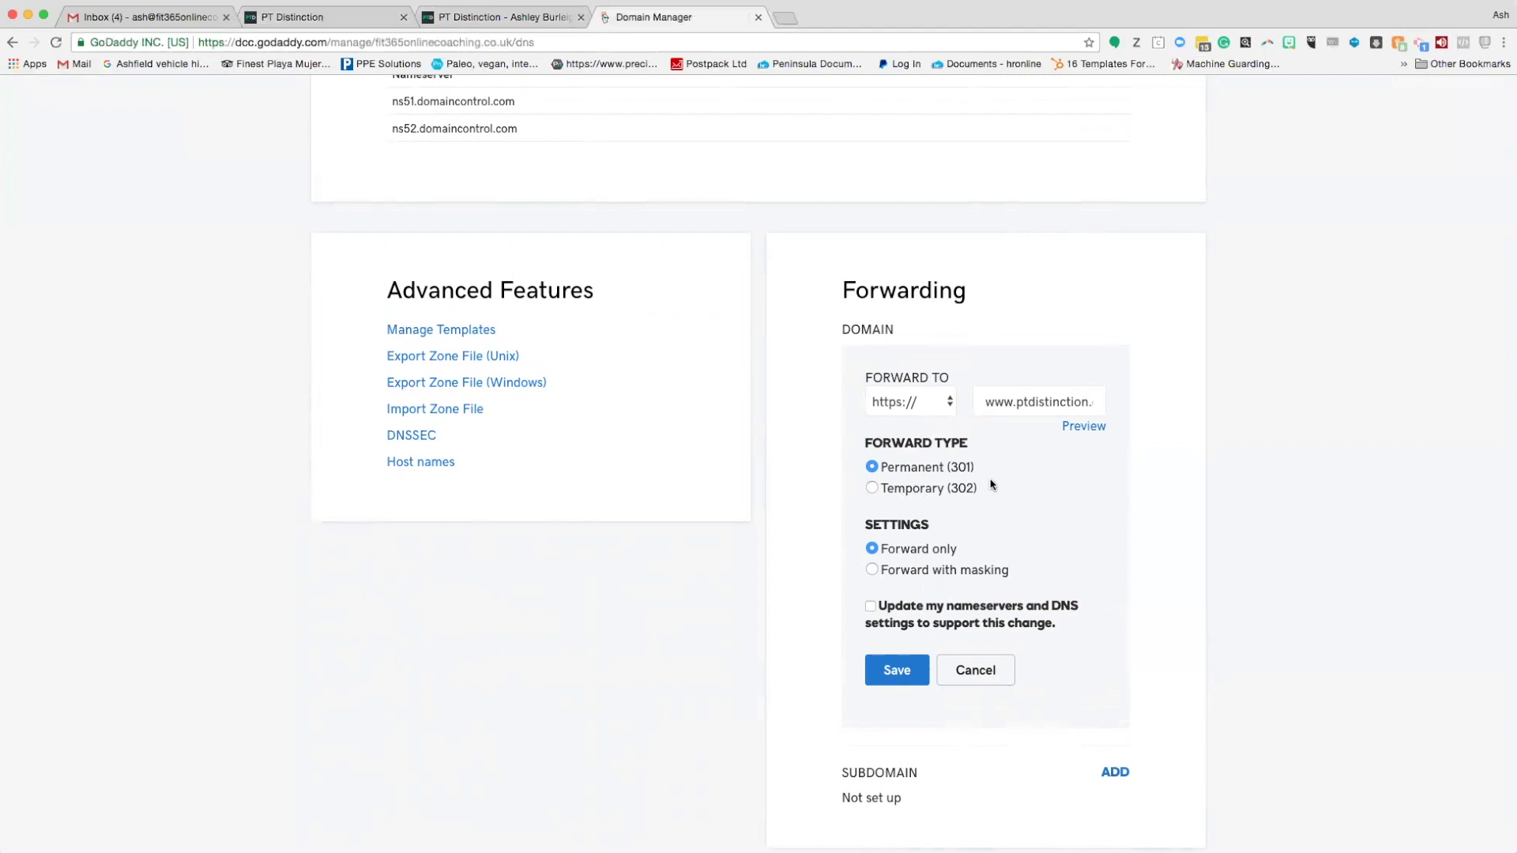
scroll(999, 504, down, 2)
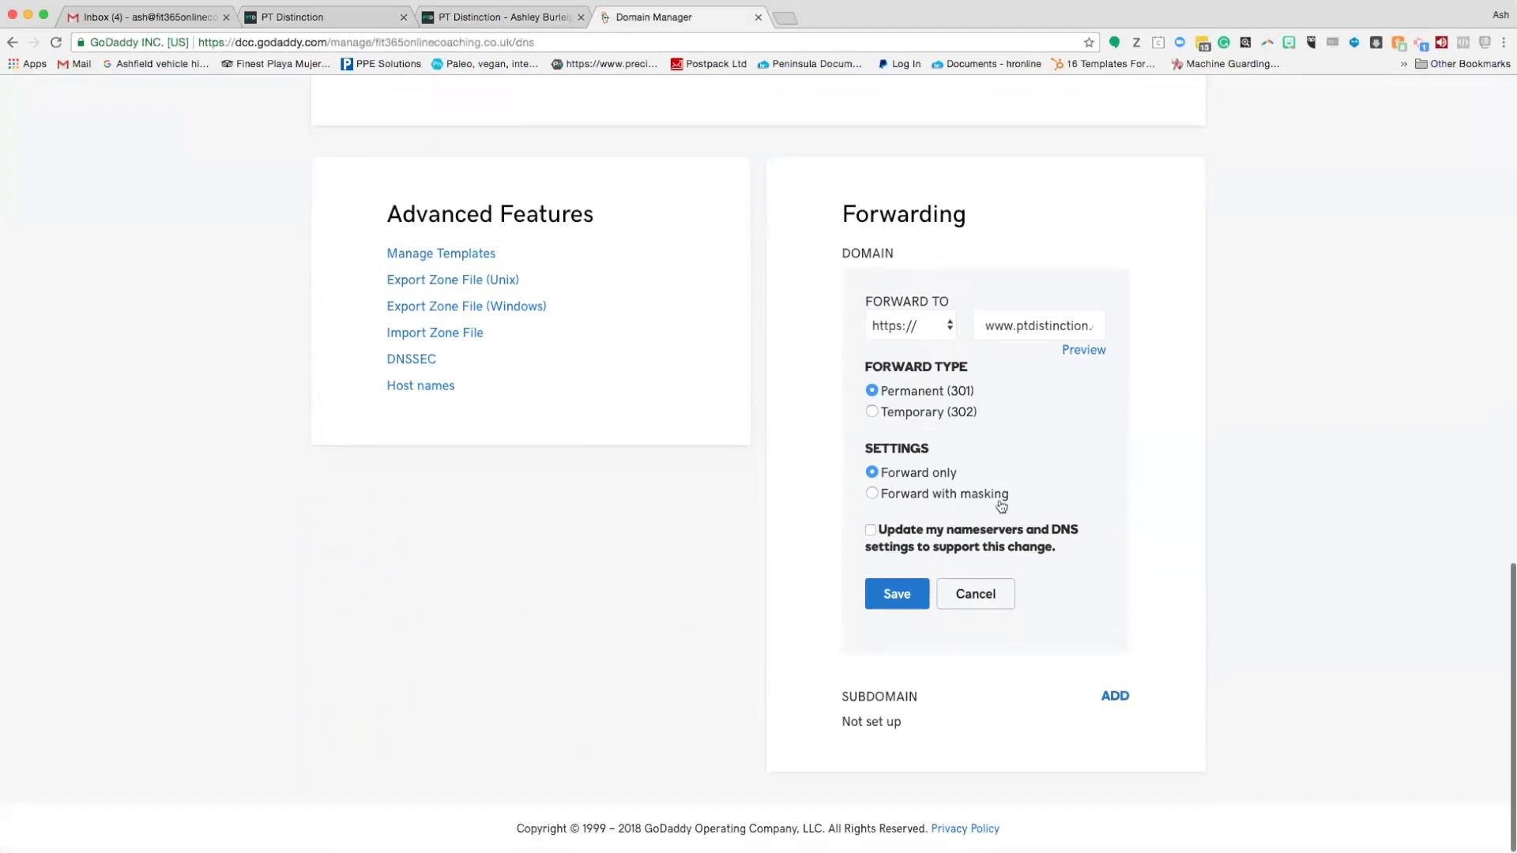
Choose forward with masking, title FIT365onlinecoaching.co.uk, description 'online coaching' and keyword 'coaching'
click(873, 495)
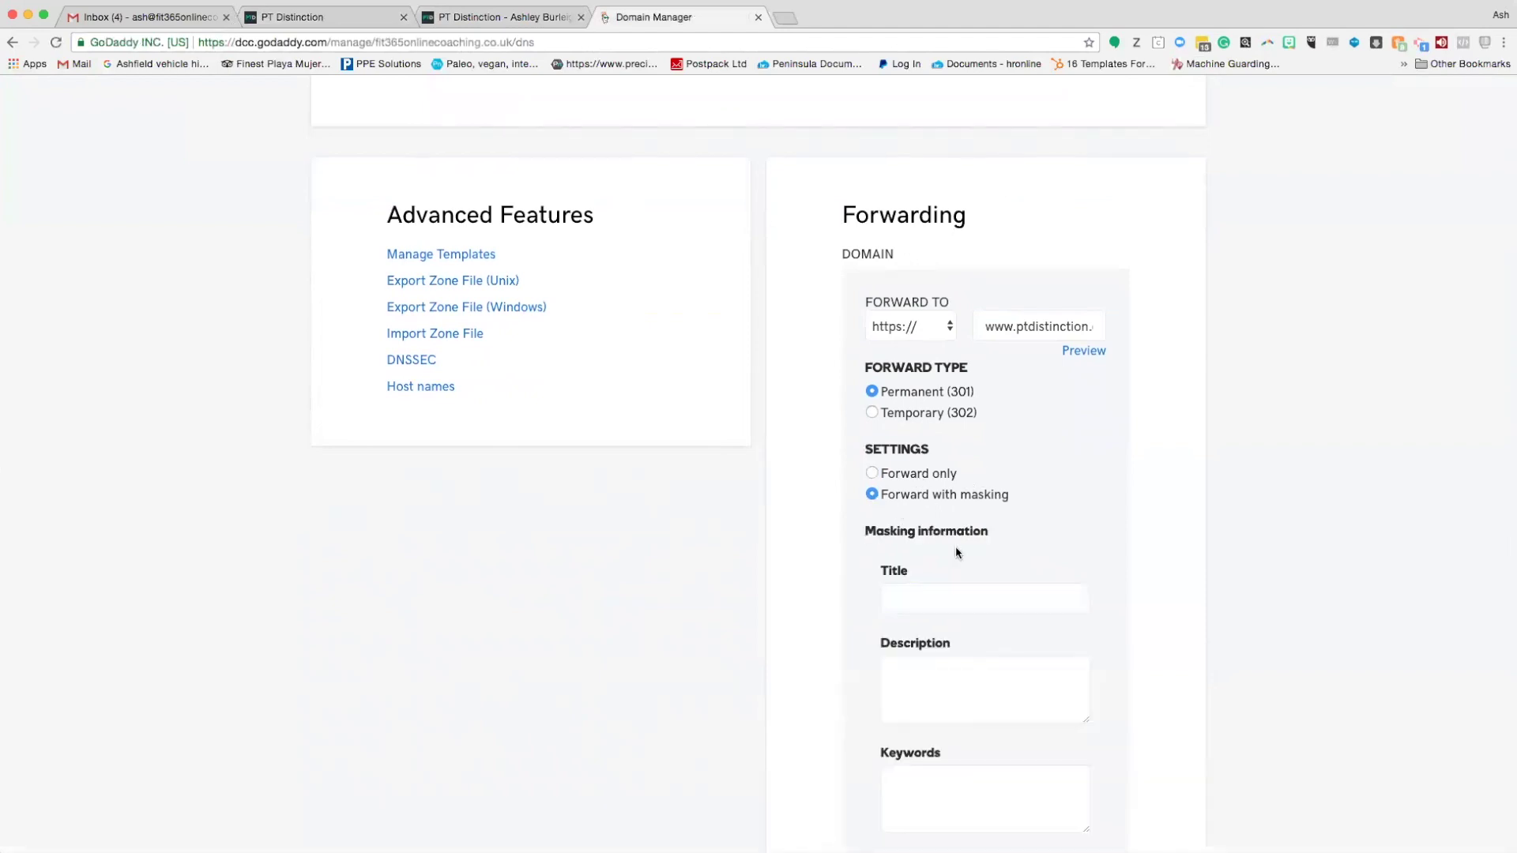
click(953, 599)
click(953, 625)
click(923, 680)
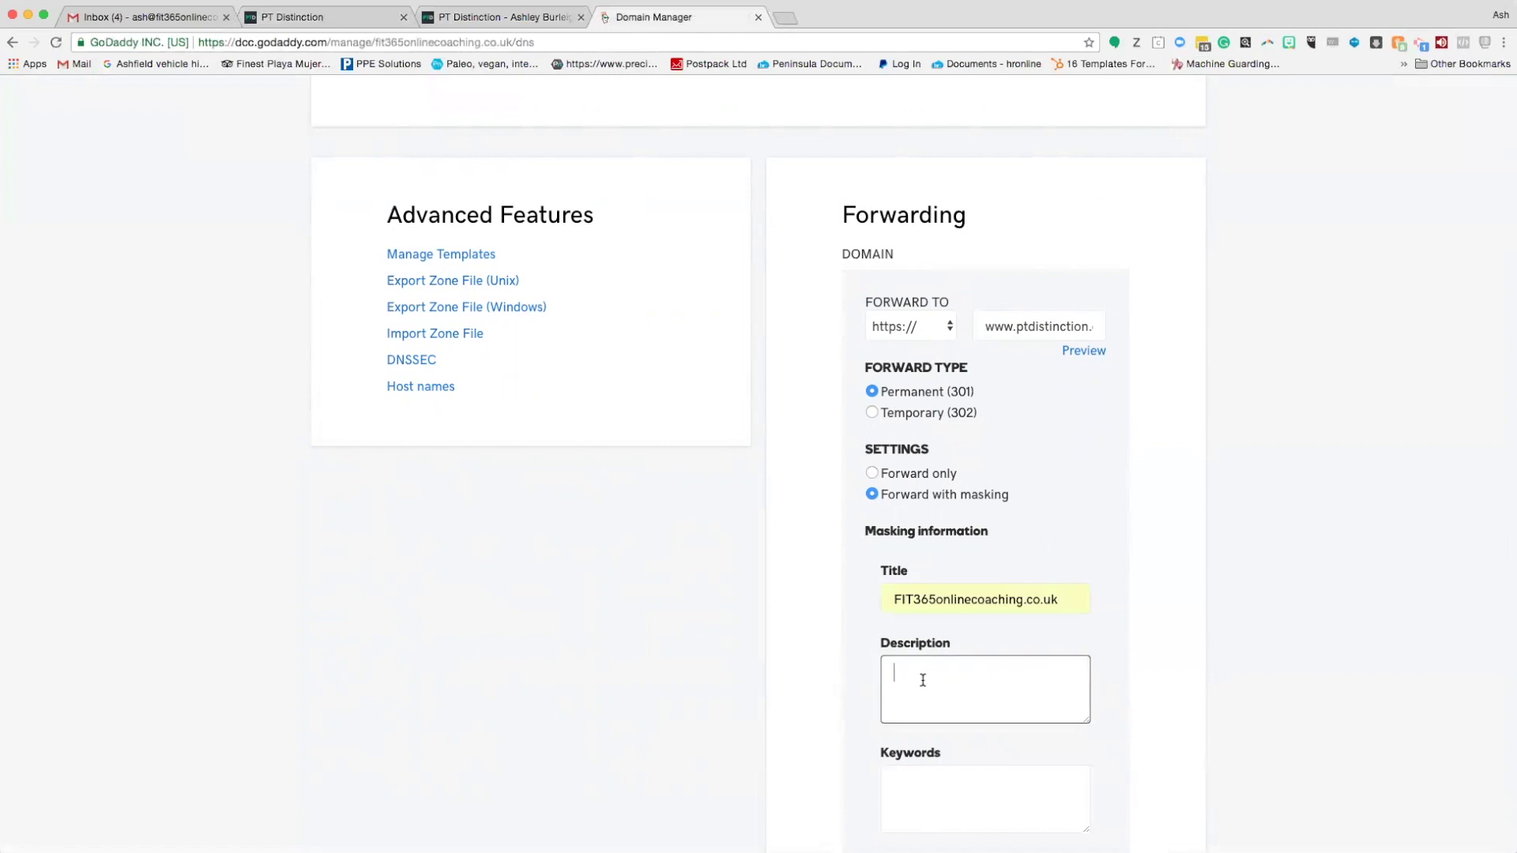
text(online coahc)
click(949, 804)
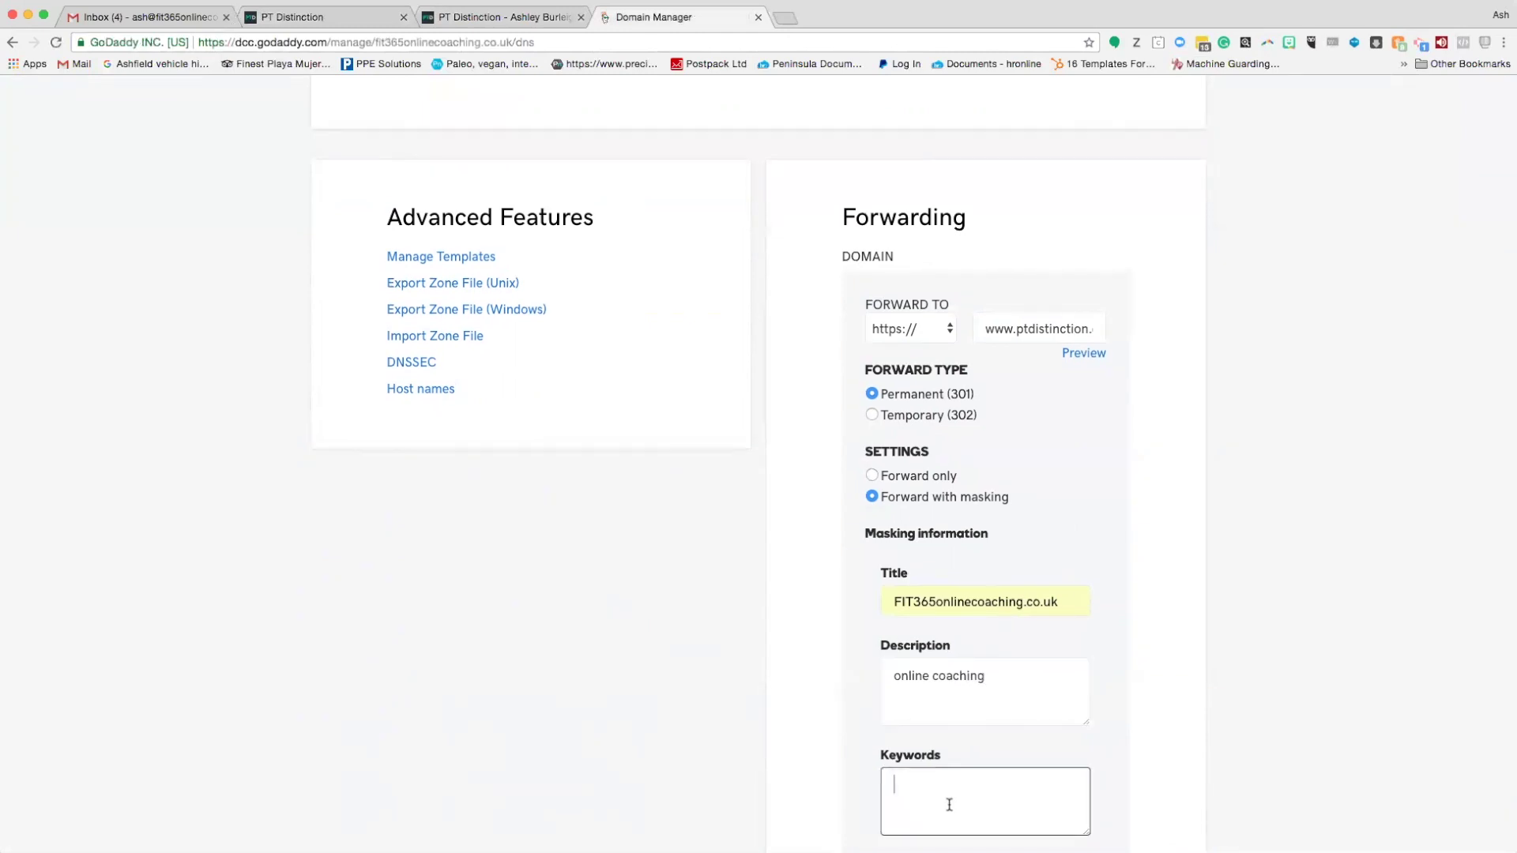
text(coachingf)
Allow nameserver and DNS updates and save the masked forwarding
scroll(1106, 677, down, 5)
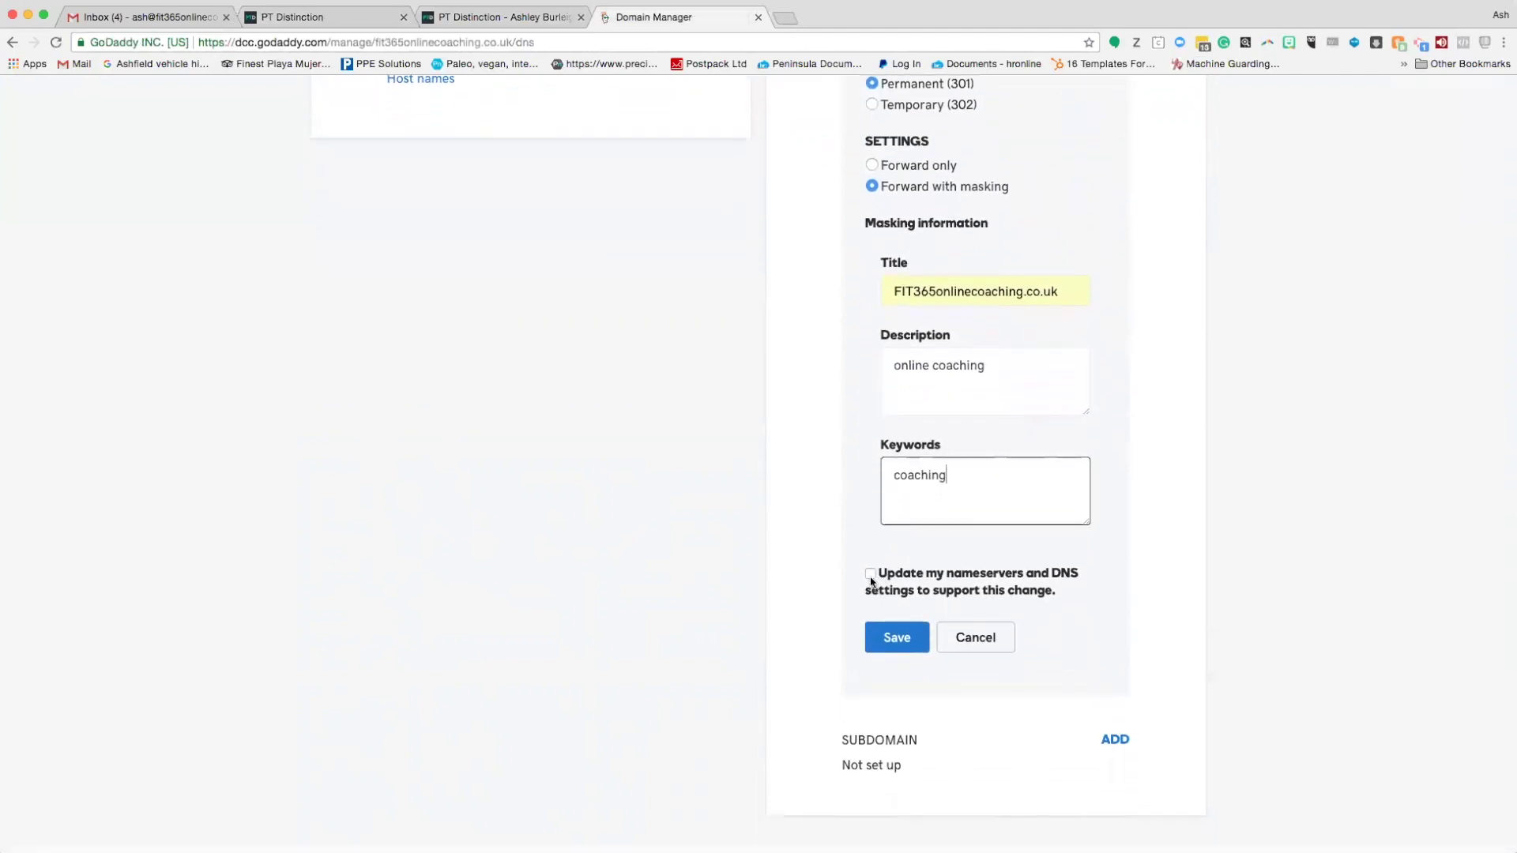
click(870, 575)
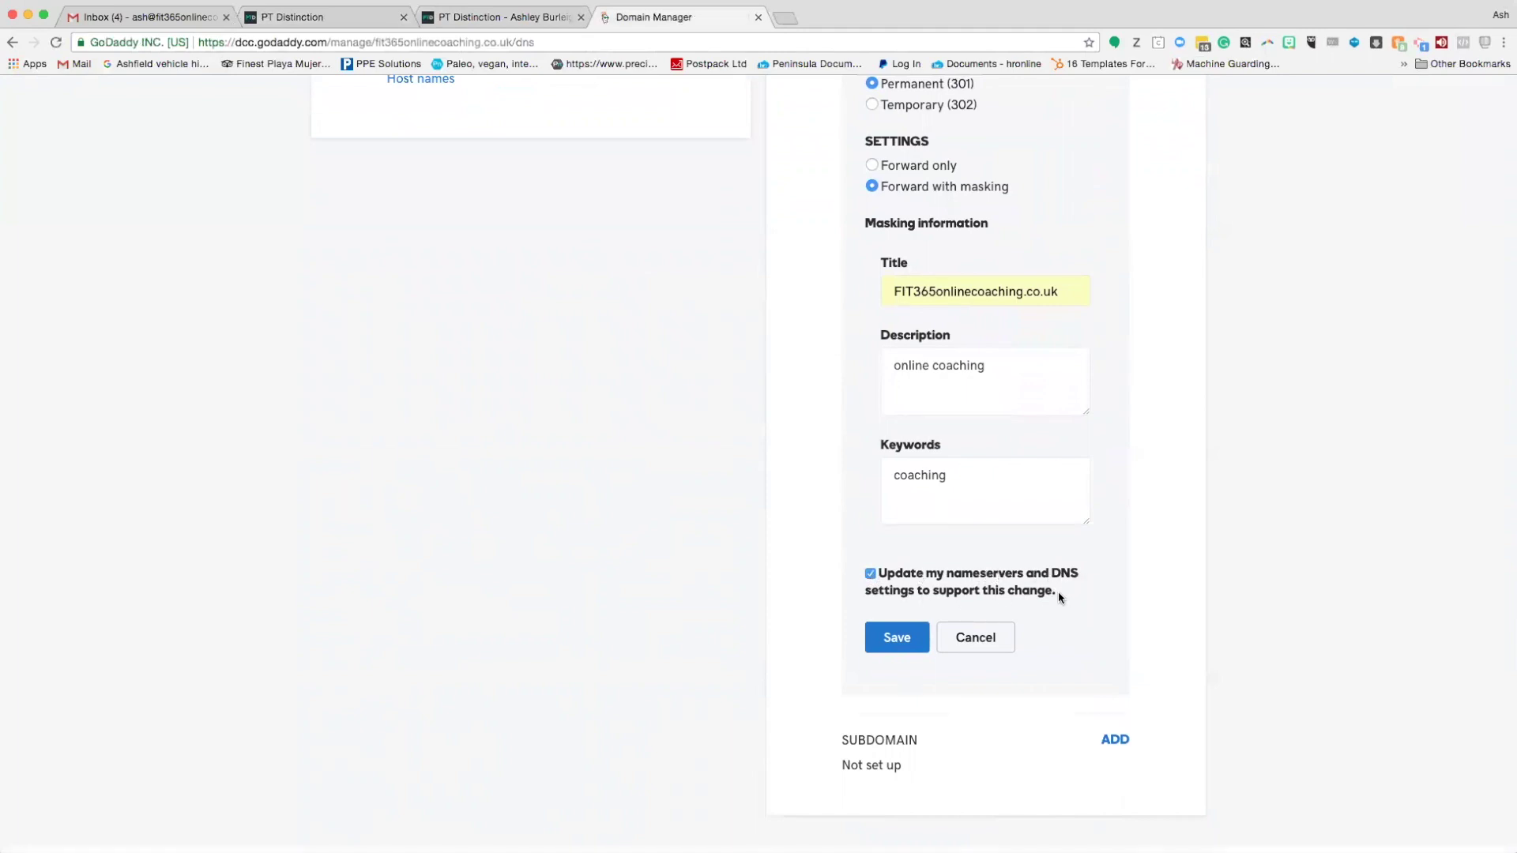
click(893, 636)
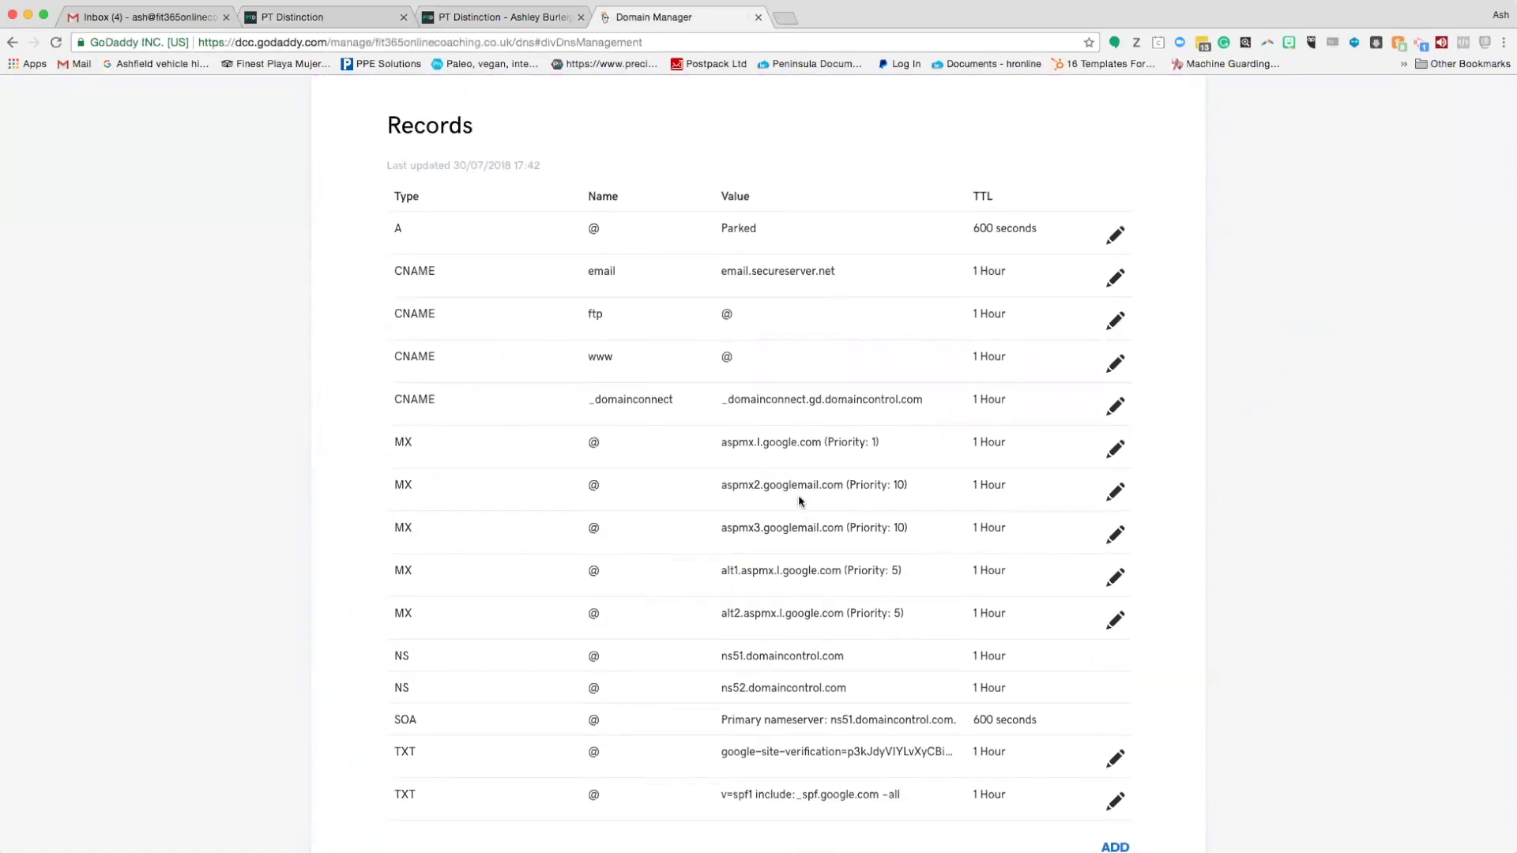
scroll(800, 501, down, 9)
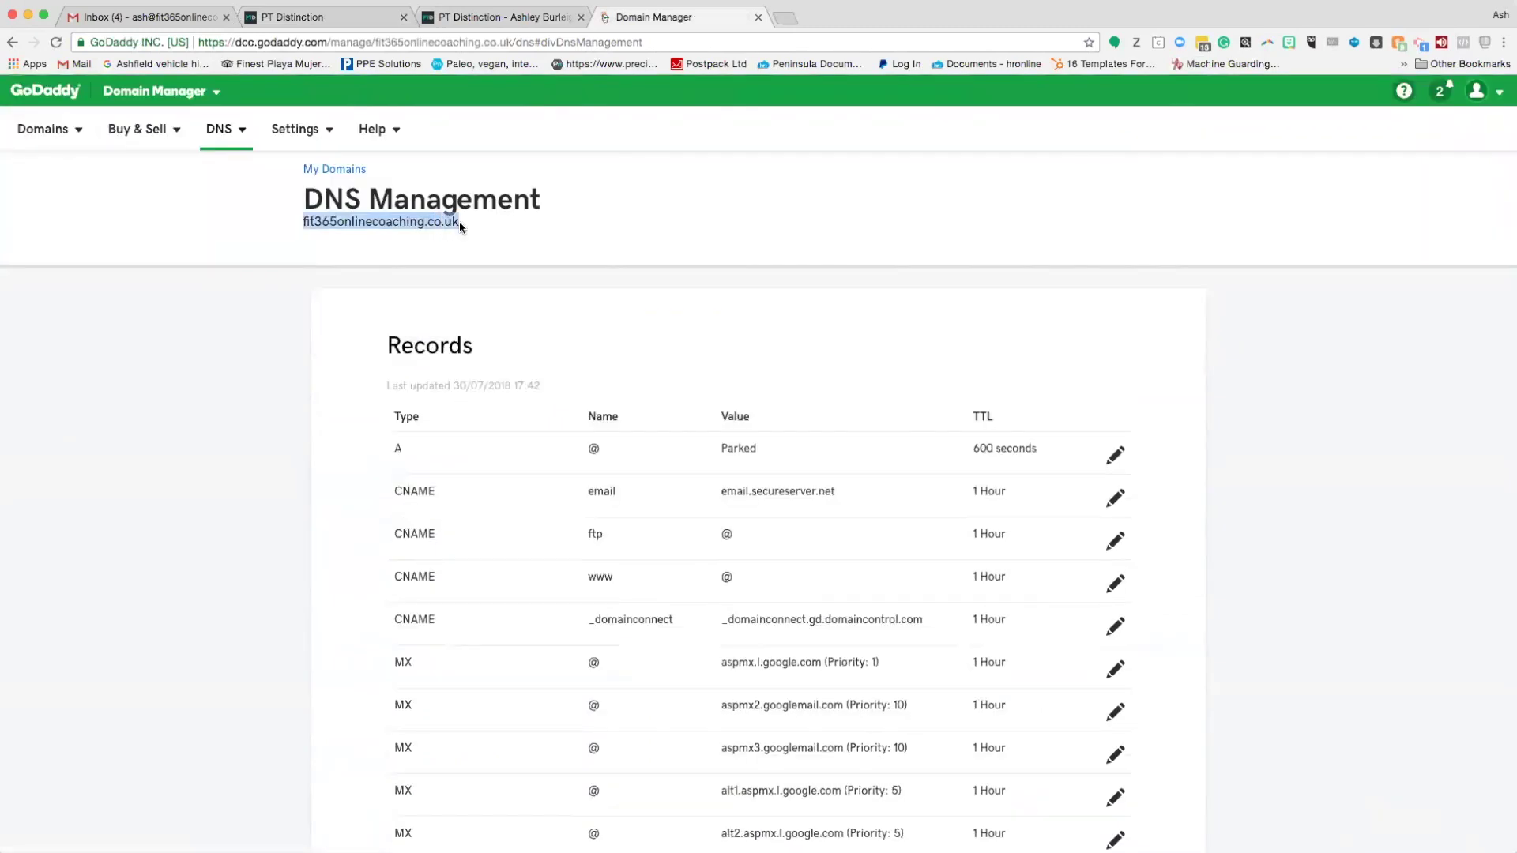
Load fit365onlinecoaching.co.uk in an incognito window and confirm the FIT365 mini-site shows under that address
click(348, 17)
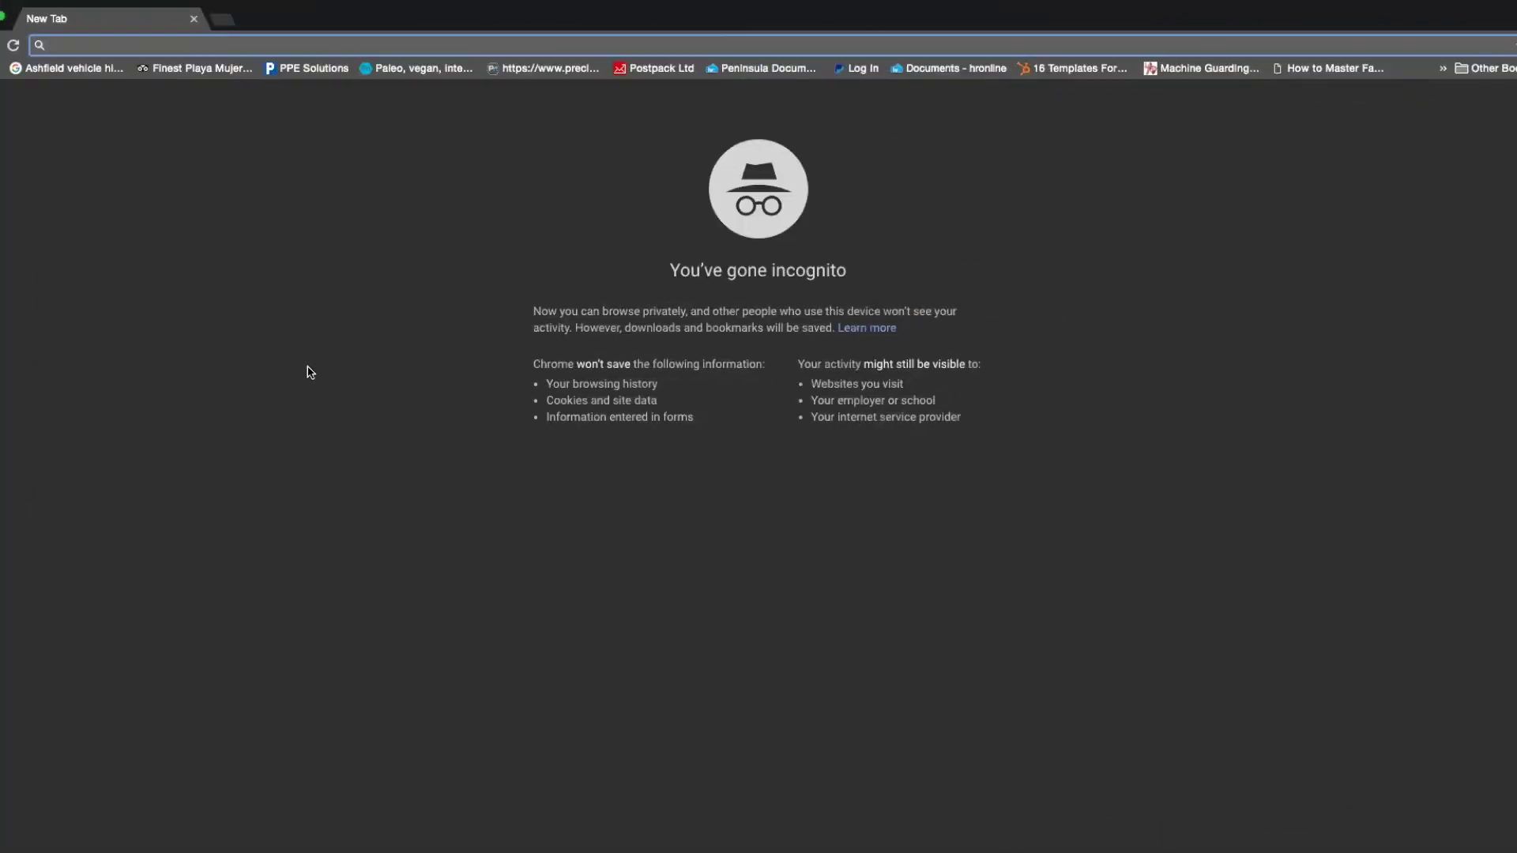
right_click(79, 46)
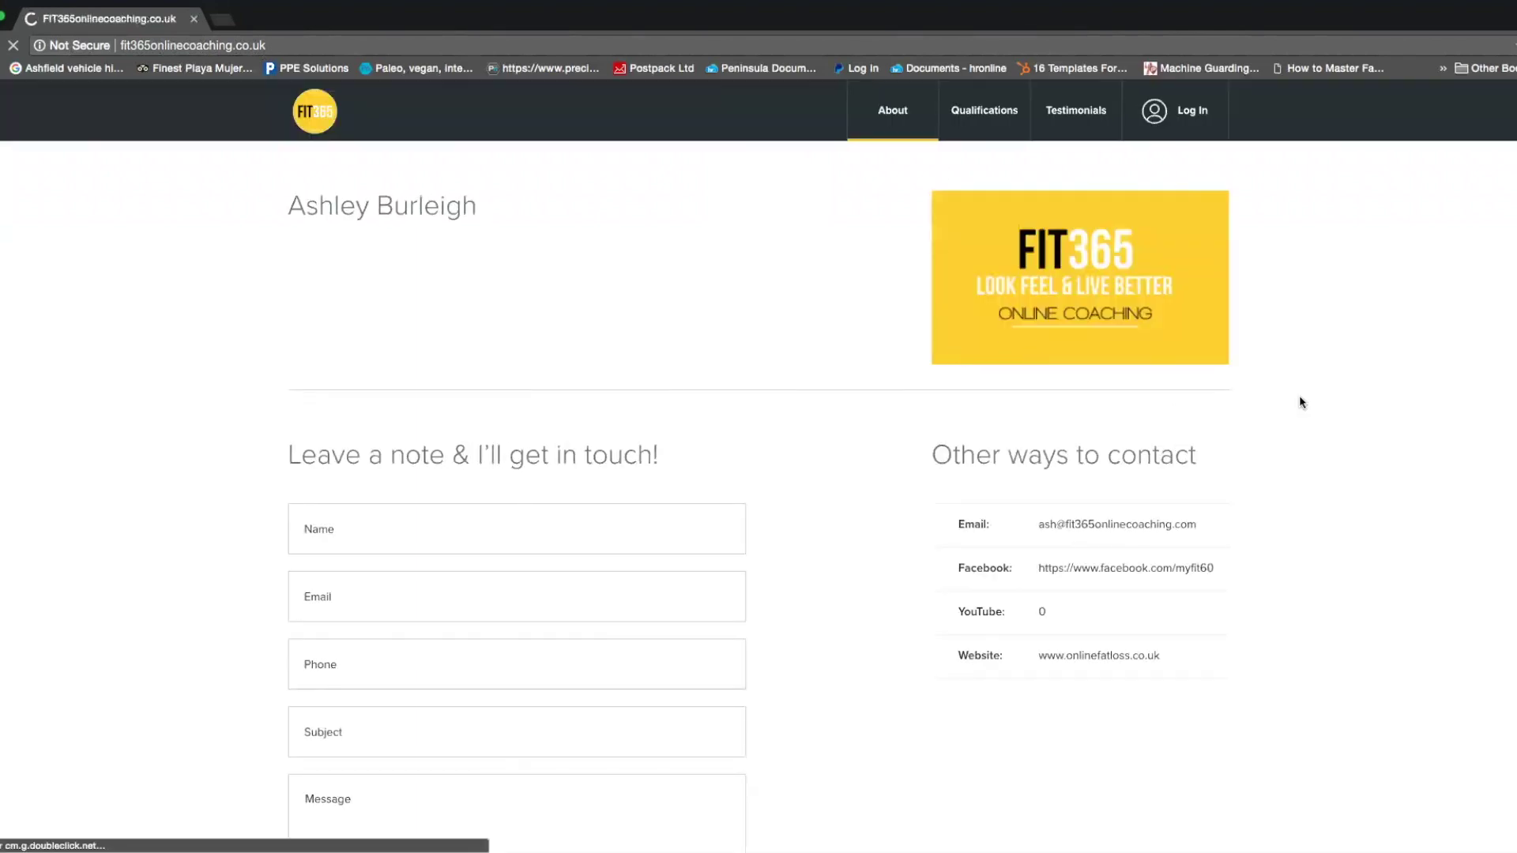
scroll(1245, 490, down, 4)
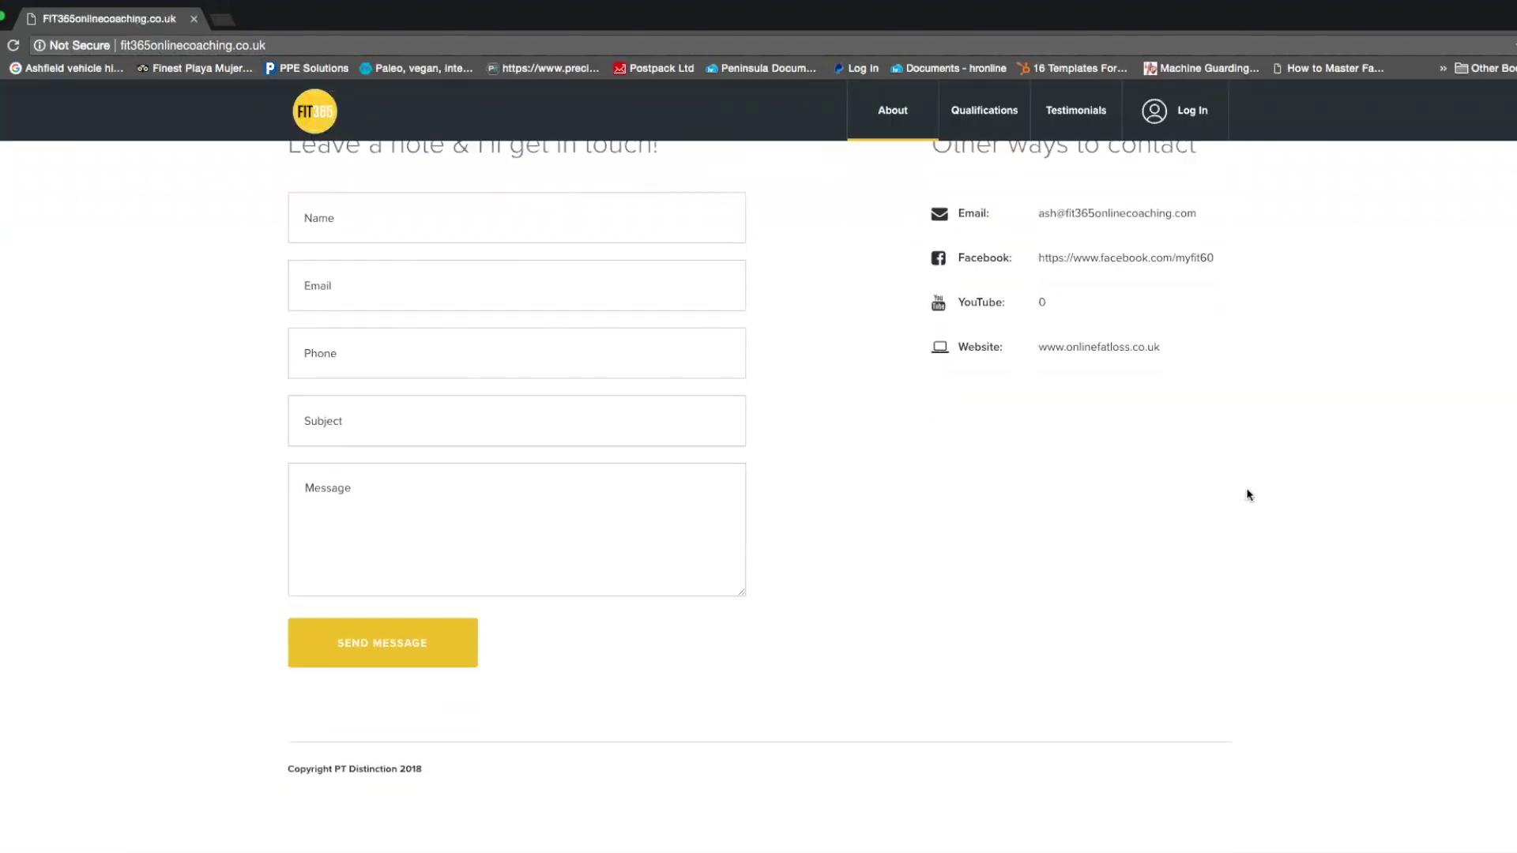
scroll(1247, 495, up, 4)
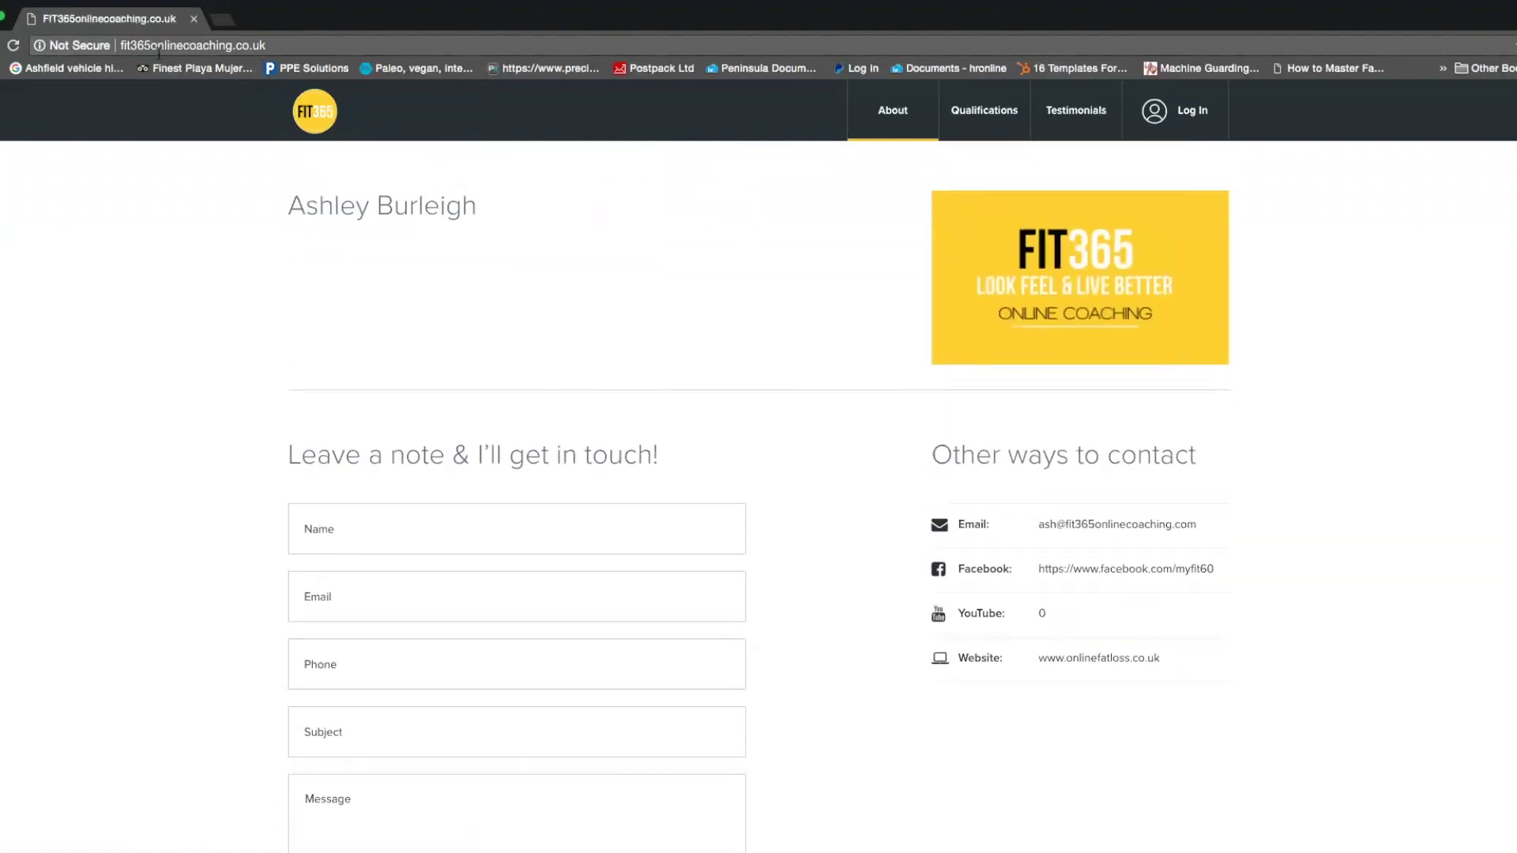
drag(283, 45, 120, 46)
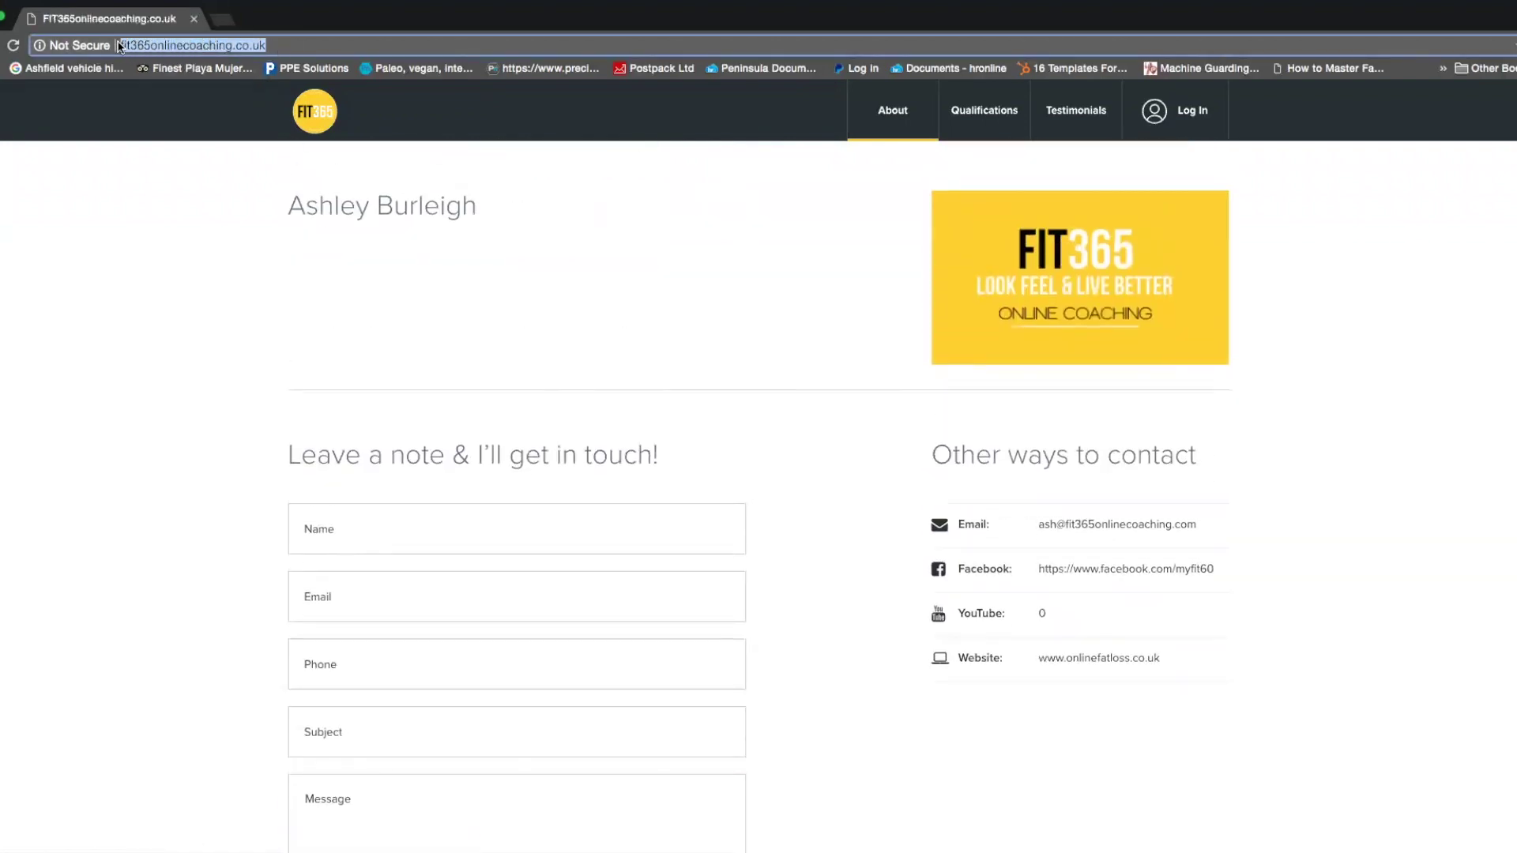
click(282, 48)
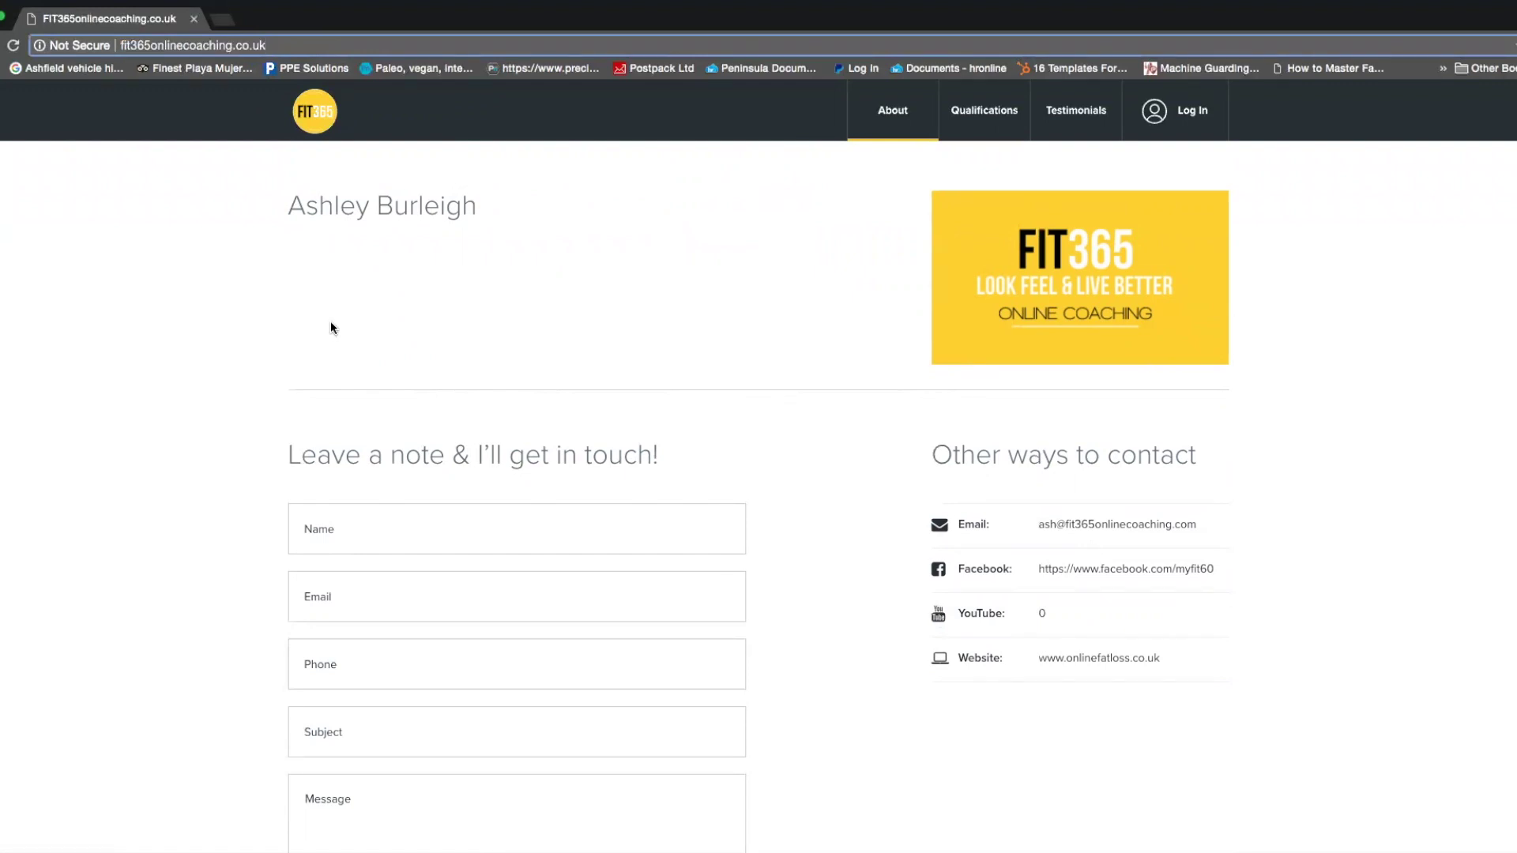